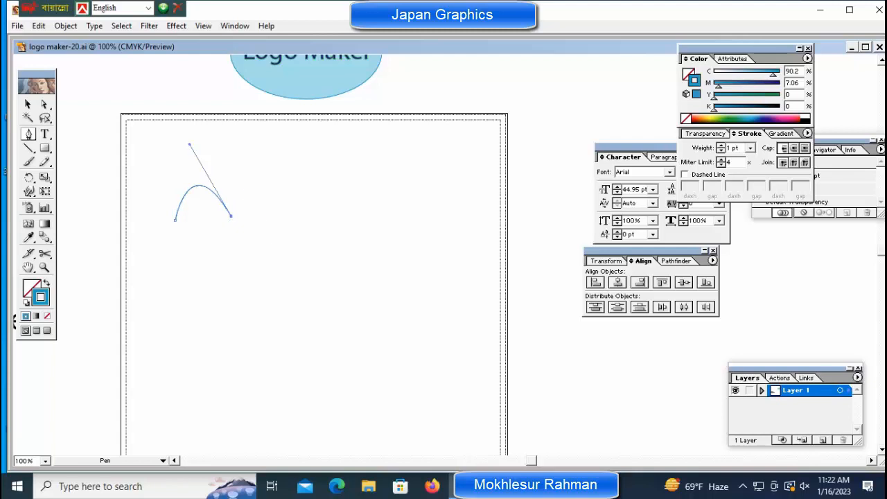
left_click_drag(259, 215, 282, 276)
left_click(283, 276, "alt")
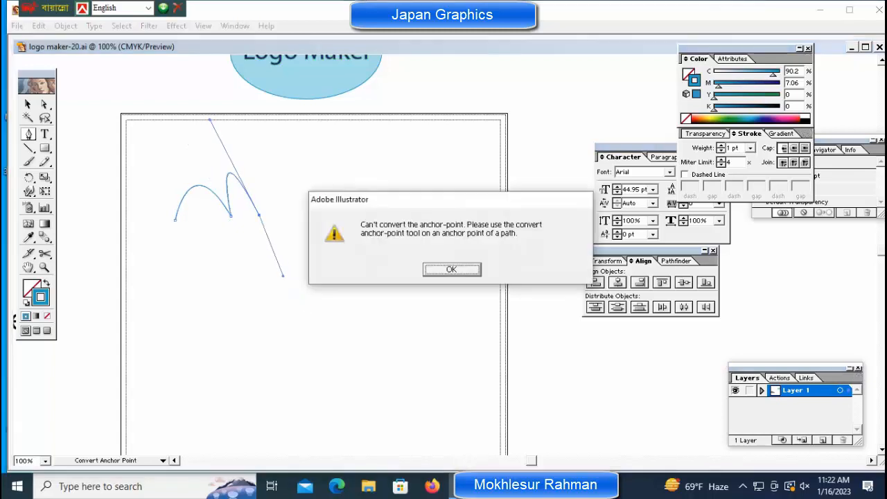
key("Return")
key("ctrl+z")
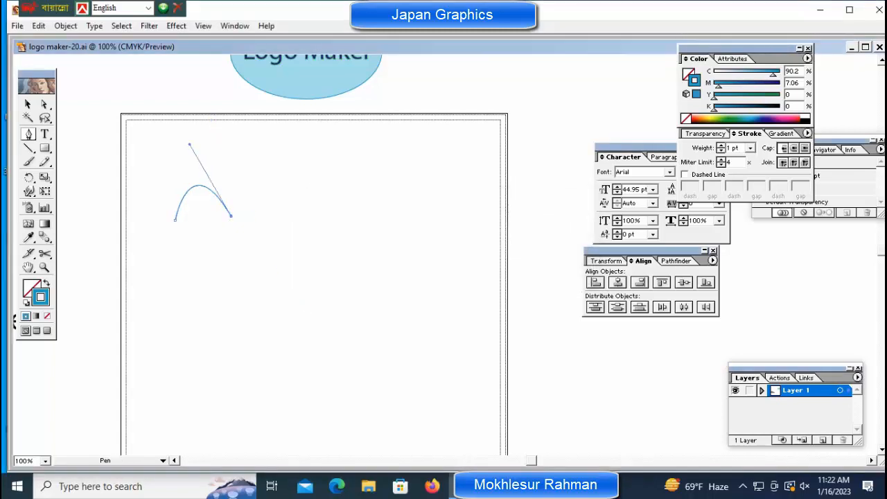
left_click_drag(242, 208, 260, 234)
left_click(260, 234, "alt")
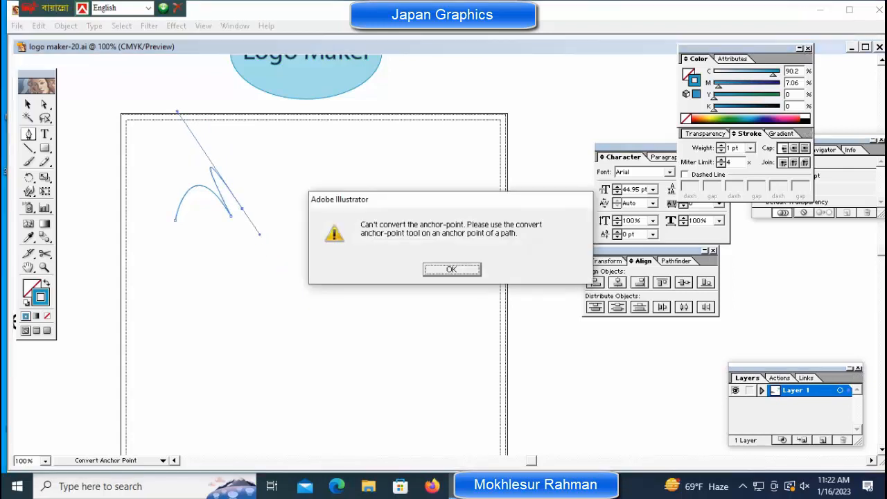
key("Return")
key("ctrl+z")
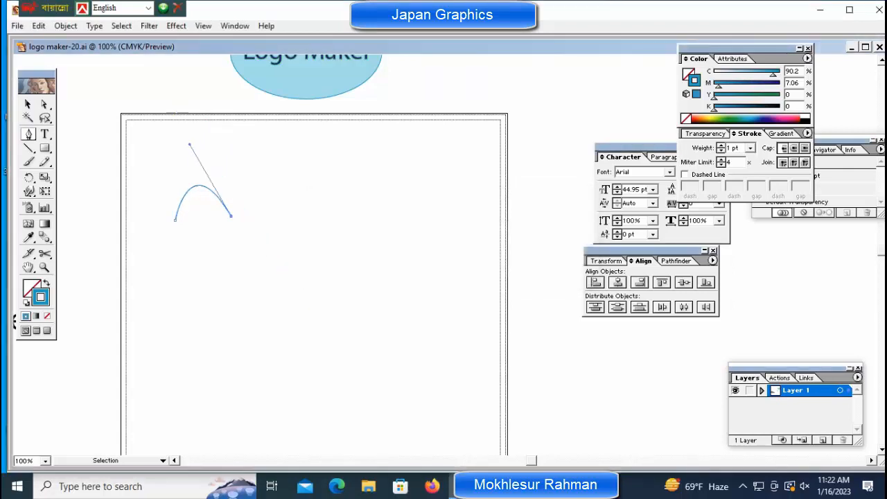
- Extend the open Pen path with two more rounded humps and a curved lower edge, closing it at its starting point
mouse_move(268, 218)
left_mouse_down()
mouse_move(289, 287)
mouse_move(272, 227)
left_mouse_up()
left_click(271, 227, "alt")
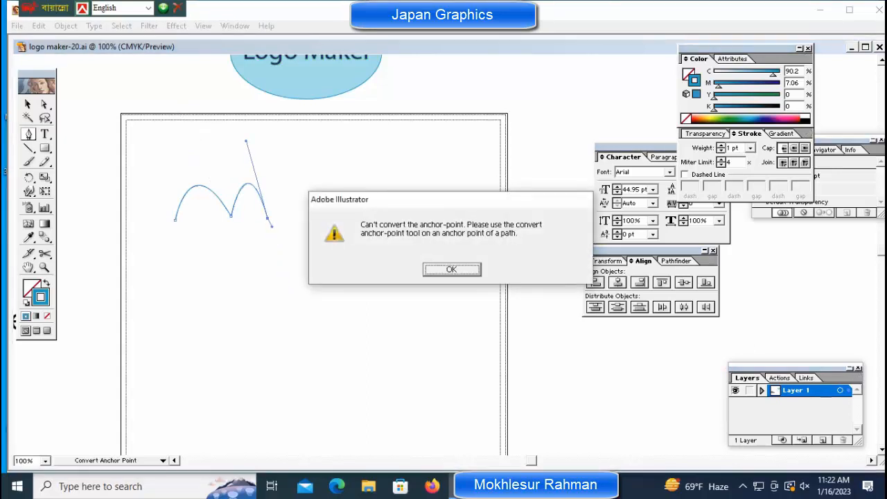
key("Return")
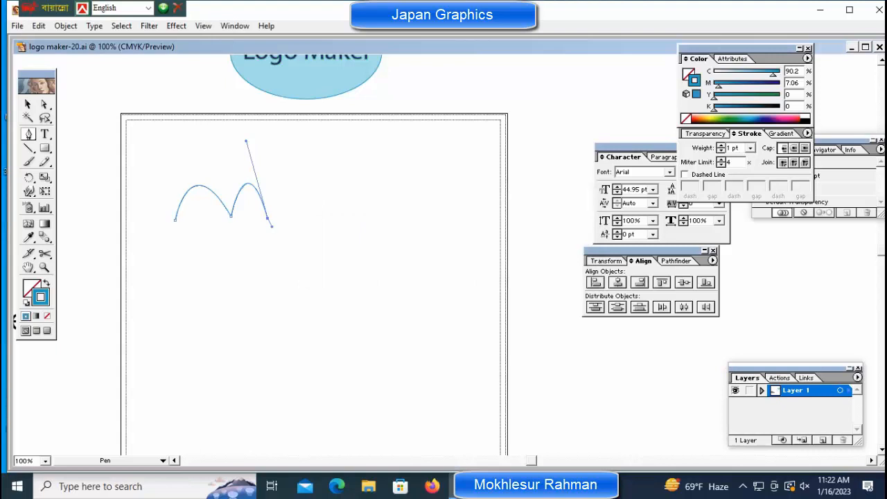
left_click(267, 219)
left_click_drag(292, 207, 212, 231)
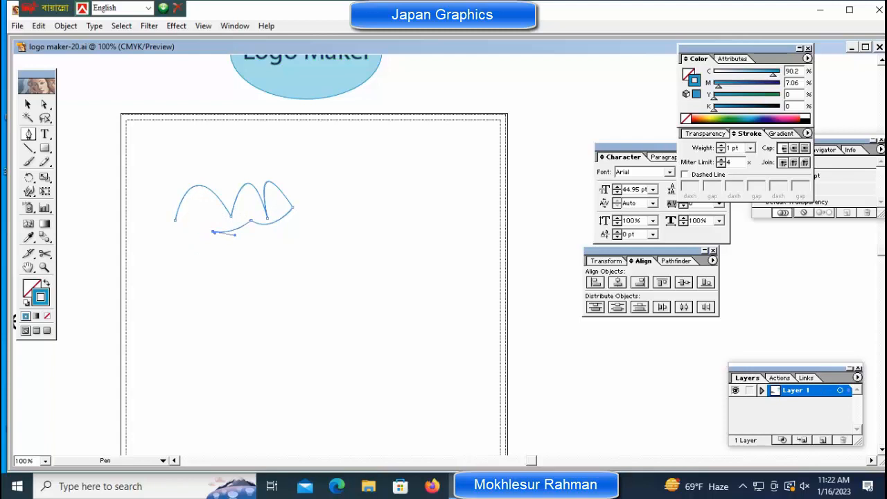
left_click(175, 220)
- Select the closed three-humped shape and fill it with the same blue as its stroke
left_click(178, 155, "ctrl")
left_click_drag(177, 155, 294, 241)
key("x")
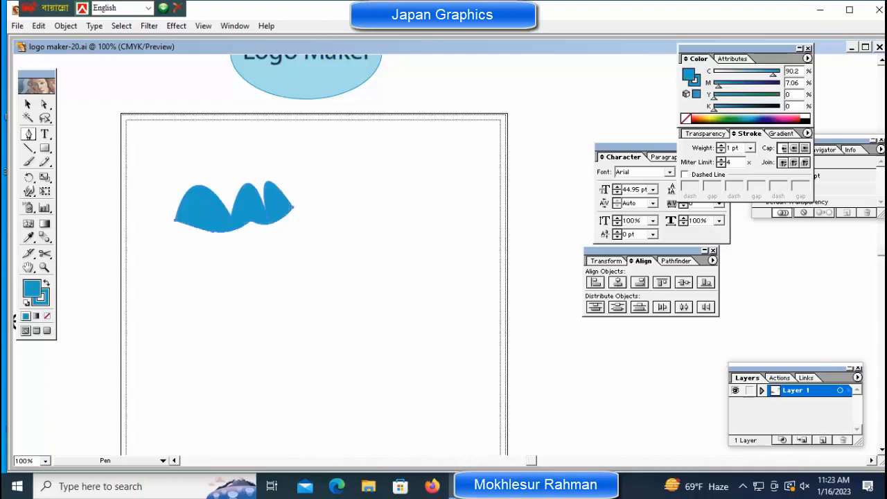
- Move the blue three-humped shape toward the middle of the page's upper half and rotate it slightly clockwise
key("ctrl+shift+a")
left_click_drag(208, 208, 289, 258)
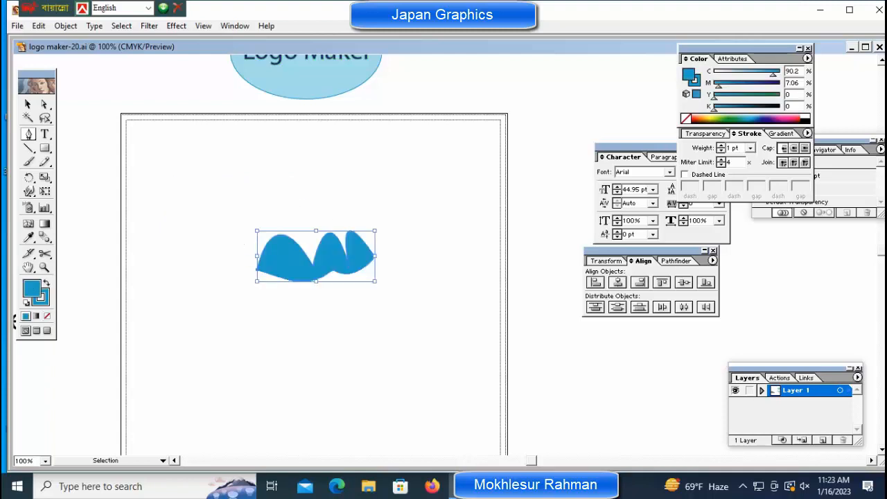
mouse_move(252, 226)
left_mouse_down()
mouse_move(268, 206)
mouse_move(257, 218)
left_mouse_up()
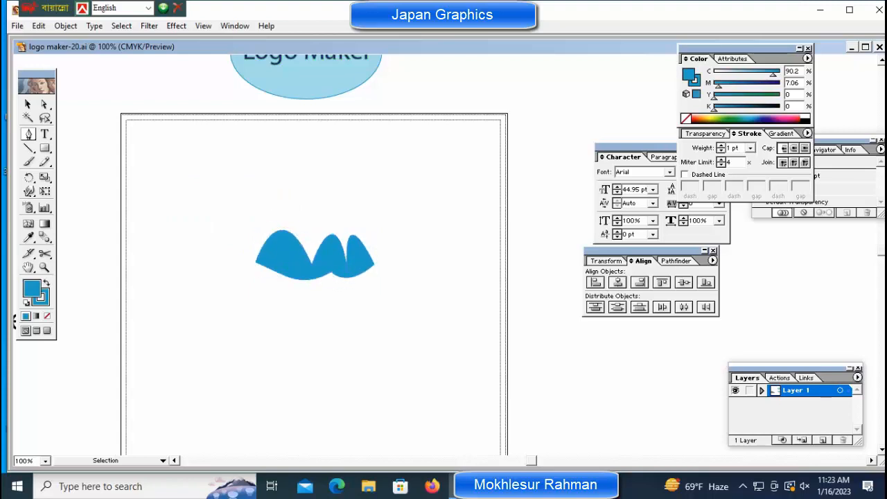
left_click_drag(298, 256, 295, 232)
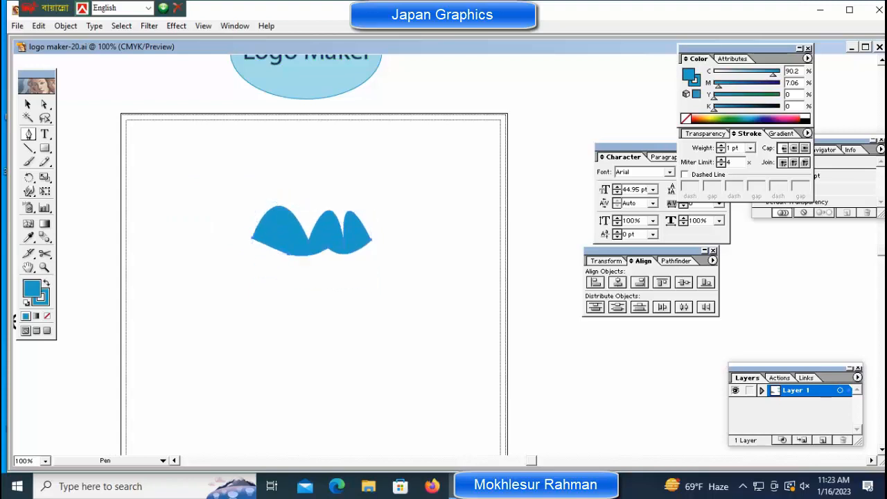
- Distort the left hump with the Twirl tool into swirling strands ending in a dense spiral below it, then deselect the artwork
left_click(29, 191)
left_click_drag(29, 191, 58, 194)
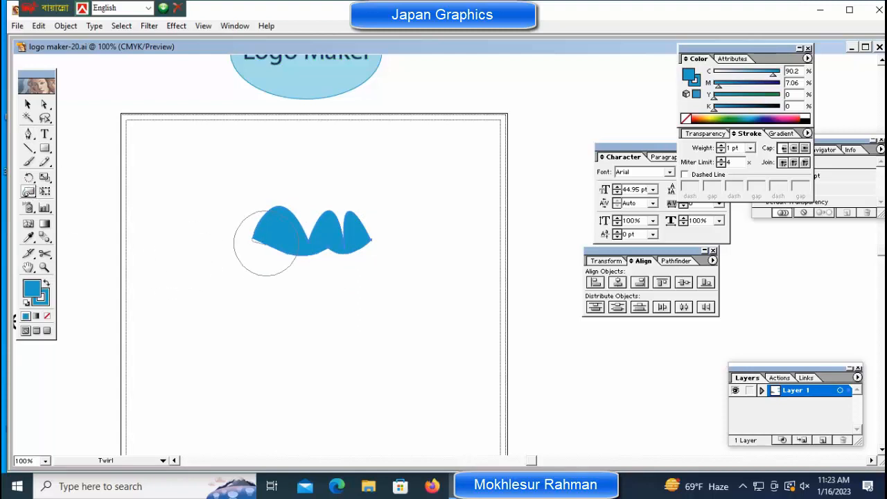
mouse_move(271, 247)
left_mouse_down()
mouse_move(268, 228)
mouse_move(269, 252)
left_mouse_up()
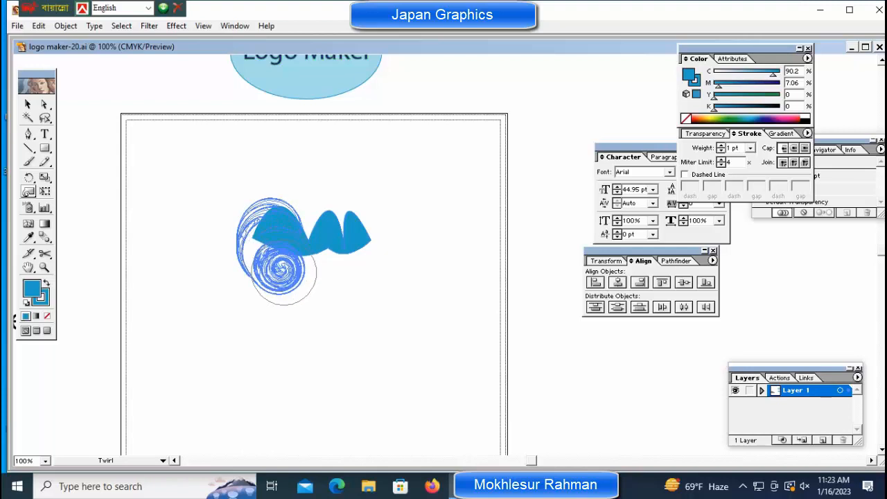
left_click_drag(287, 278, 287, 277)
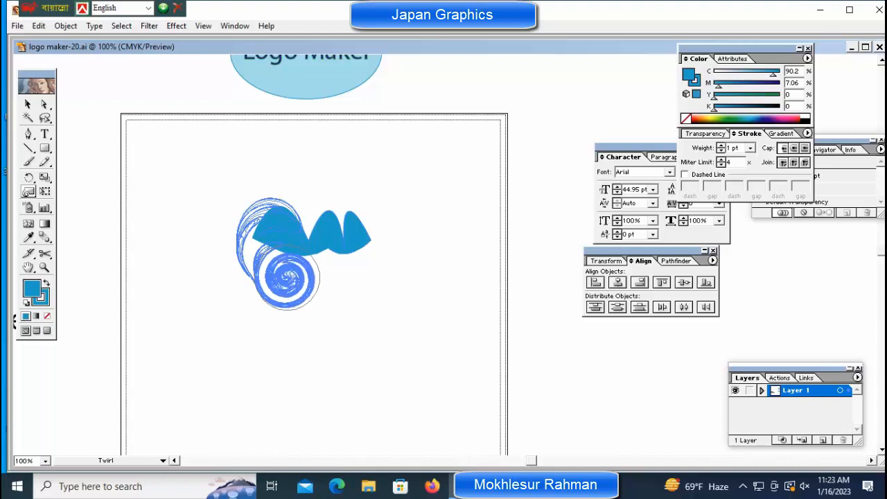
left_click_drag(288, 278, 288, 278)
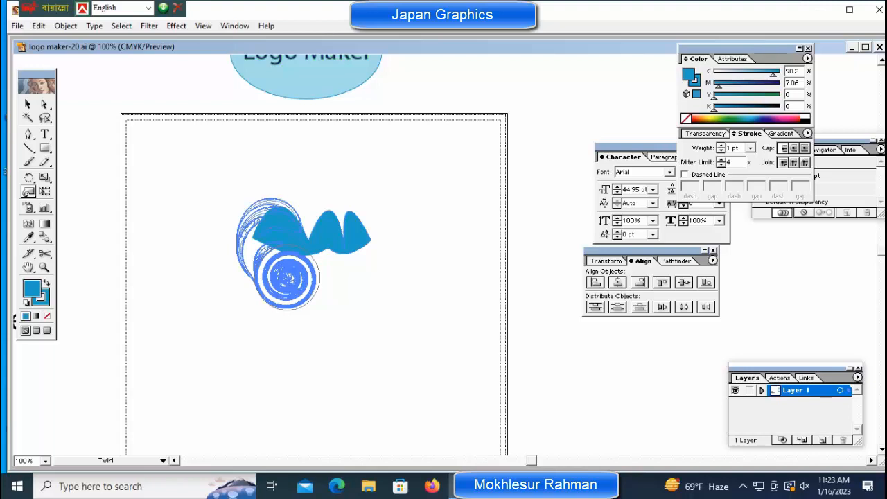
left_click_drag(288, 277, 288, 278)
key("ctrl")
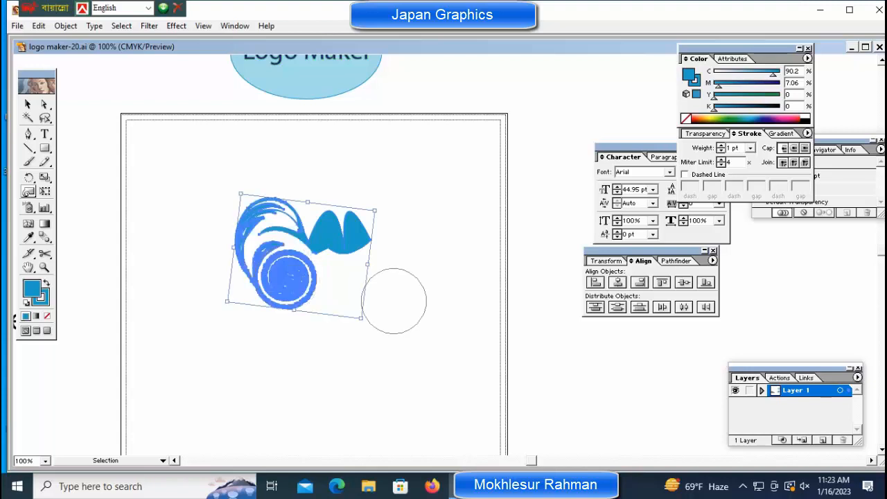
left_click(393, 301, "ctrl")
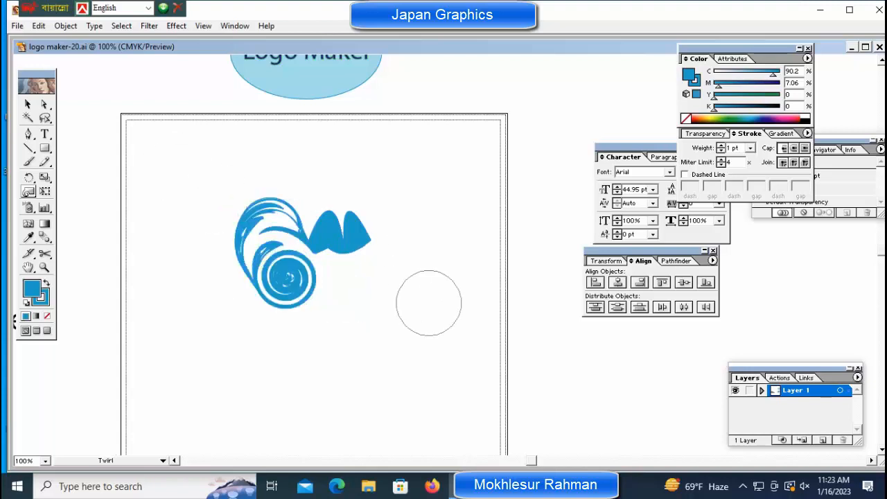
- Restore the selection of the twirled artwork, move it a short distance left and deselect it
key("ctrl+z")
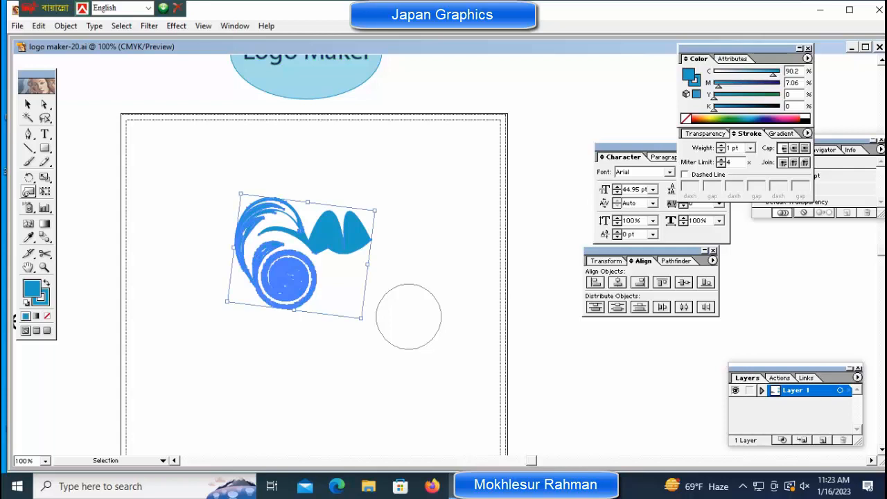
left_click_drag(288, 277, 241, 277)
left_click(408, 316, "ctrl")
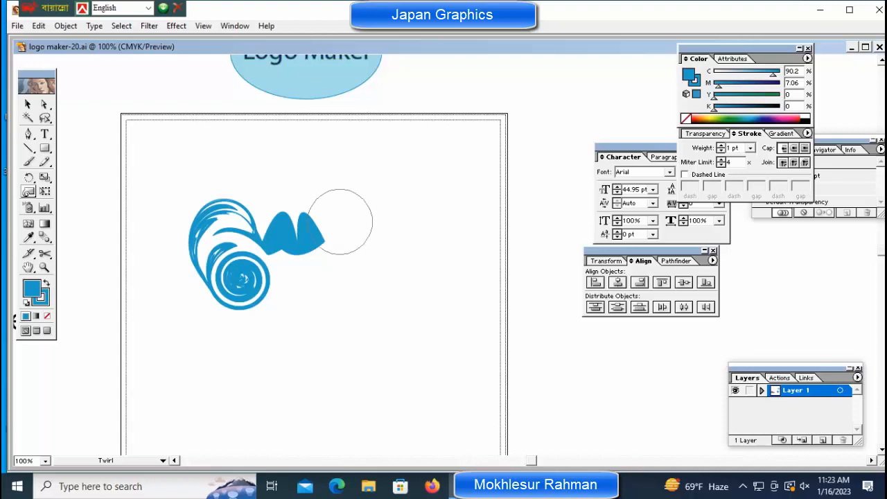
- Twirl the right hump of the shape into a dense round spiral
left_click_drag(316, 241, 316, 240)
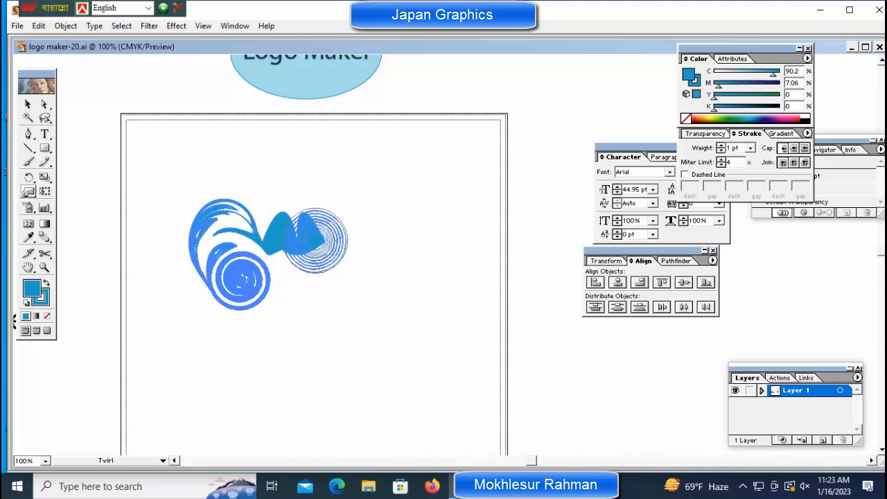
left_click_drag(316, 240, 316, 241)
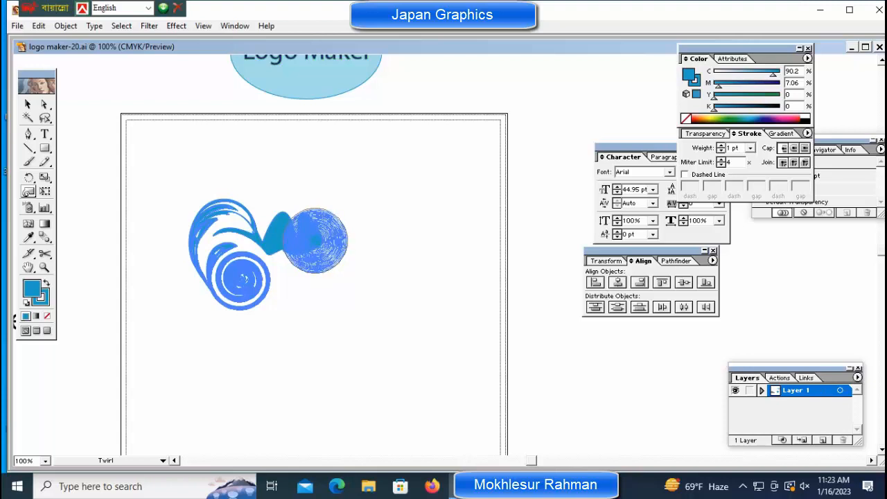
left_click_drag(316, 241, 316, 240)
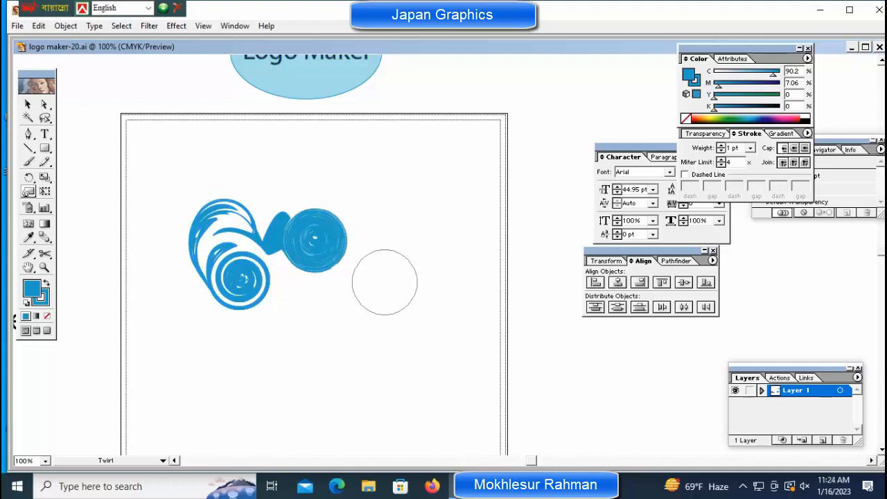
- Shift the whole twirled artwork slightly right and enlarge it about its centre
left_click(28, 104)
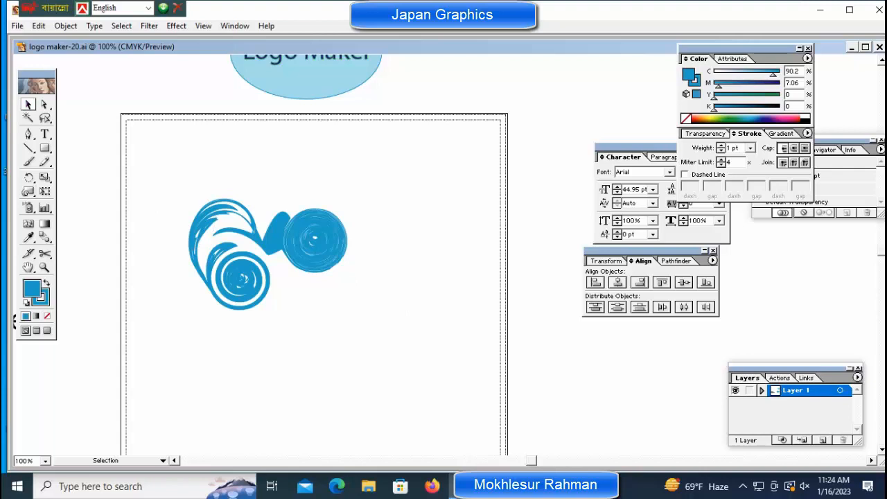
left_click_drag(162, 175, 291, 310)
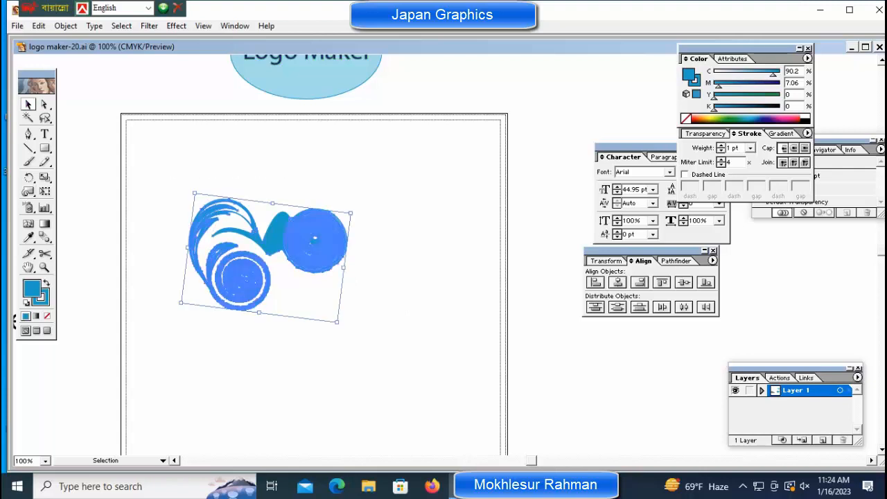
left_click_drag(315, 240, 338, 241)
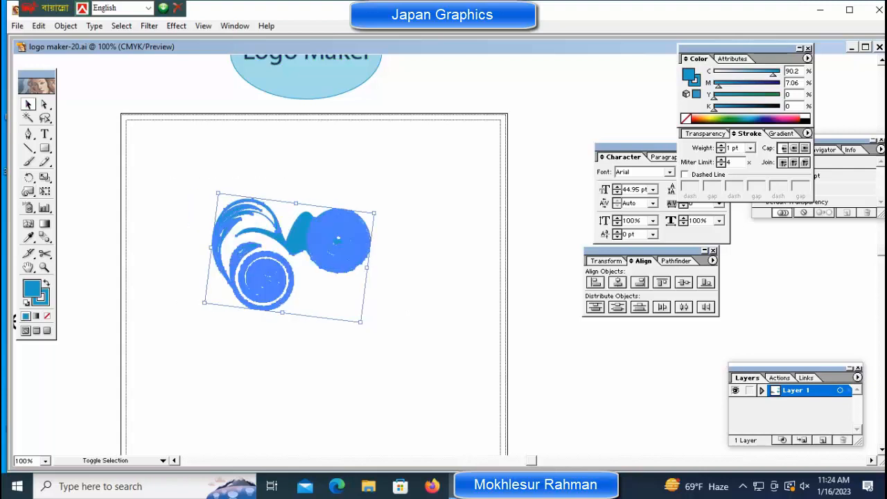
left_click_drag(361, 322, 391, 350)
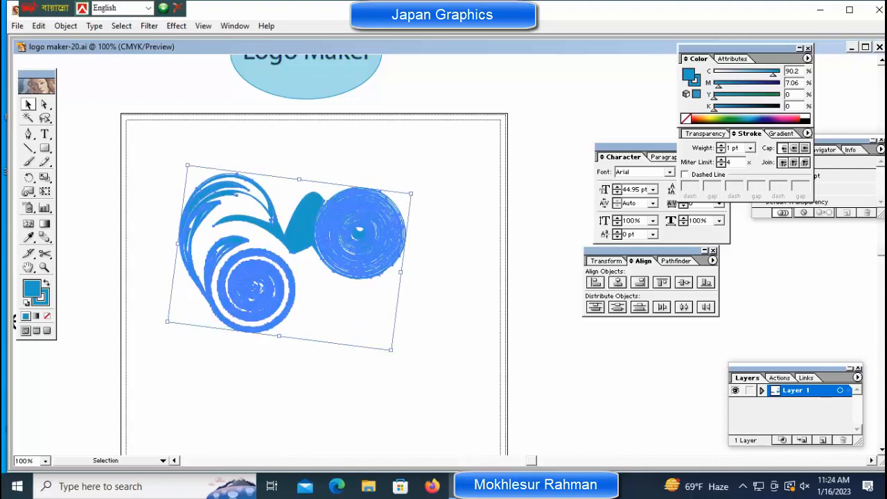
- Rotate the twirled artwork clockwise so the solid spiral sits beneath the other, and enlarge it lower on the page
left_click_drag(396, 355, 183, 358)
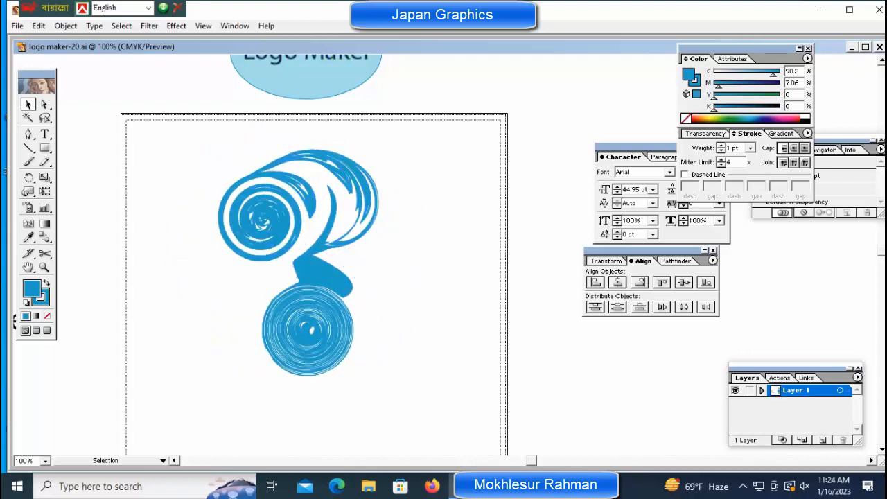
key("ctrl+minus")
key("ctrl+minus")
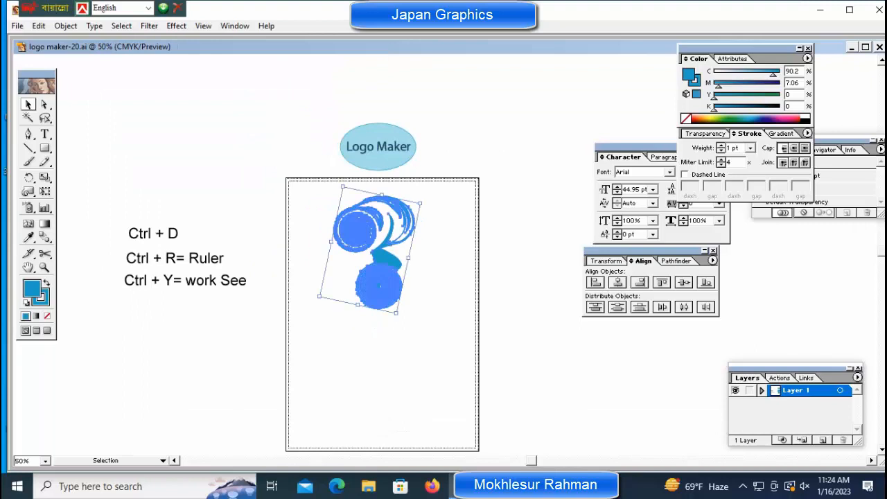
left_click_drag(379, 285, 404, 359)
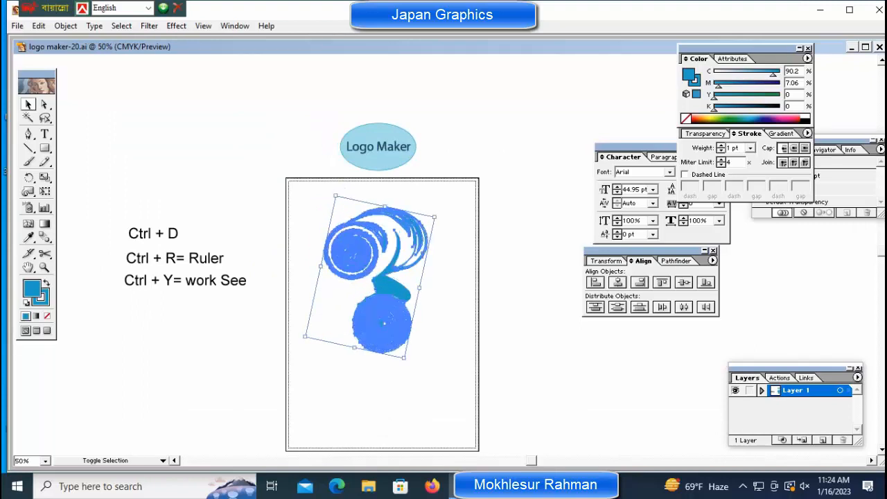
left_click_drag(383, 323, 381, 338)
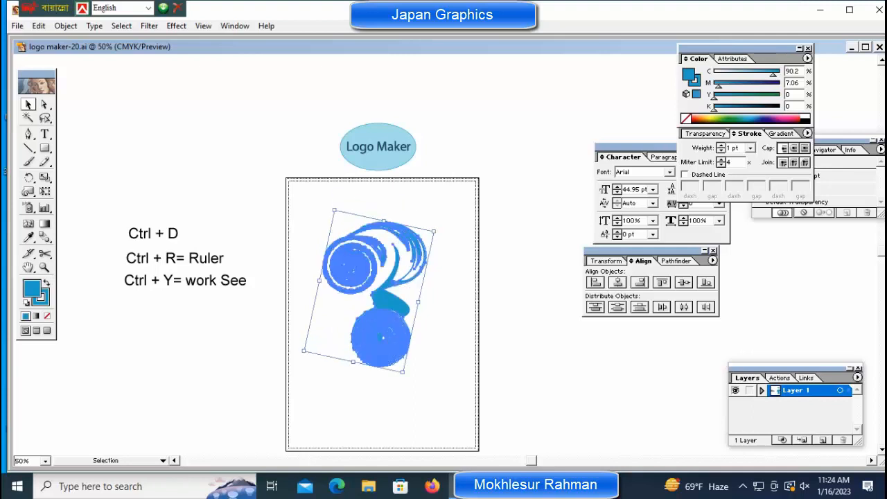
- Rotate the artwork clockwise until the solid spiral lies on its left side, and scale it down near the page's upper middle
left_click_drag(436, 228, 440, 346)
left_click_drag(367, 305, 382, 286)
left_click_drag(457, 224, 440, 236)
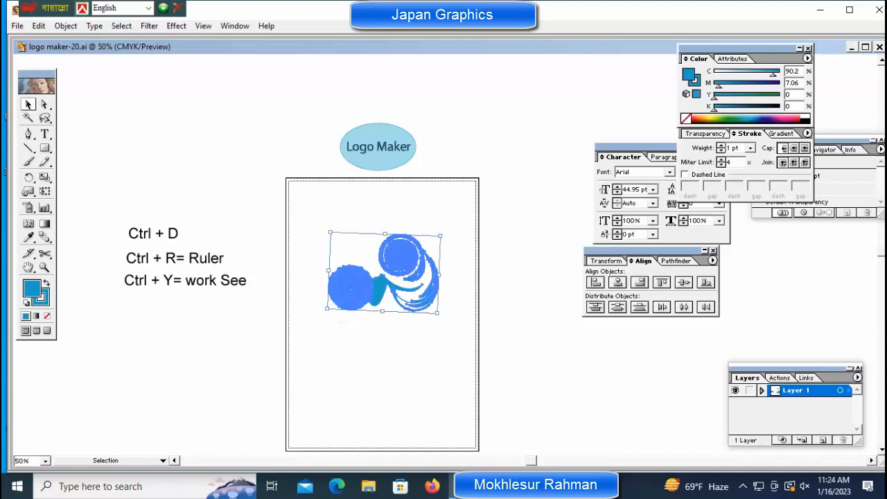
key("ctrl+shift+a")
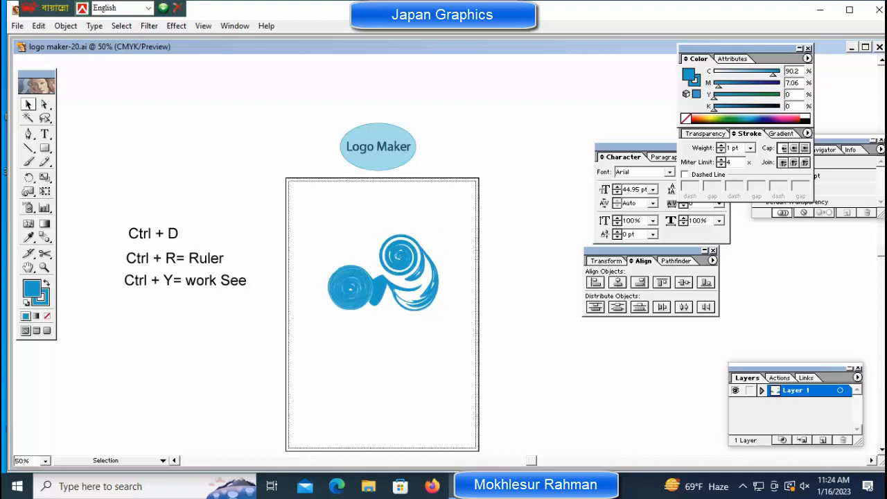
- Rotate the artwork counter-clockwise until the solid spiral sits at its lower right, and group the whole artwork
key("ctrl+a")
left_click_drag(443, 232, 374, 202)
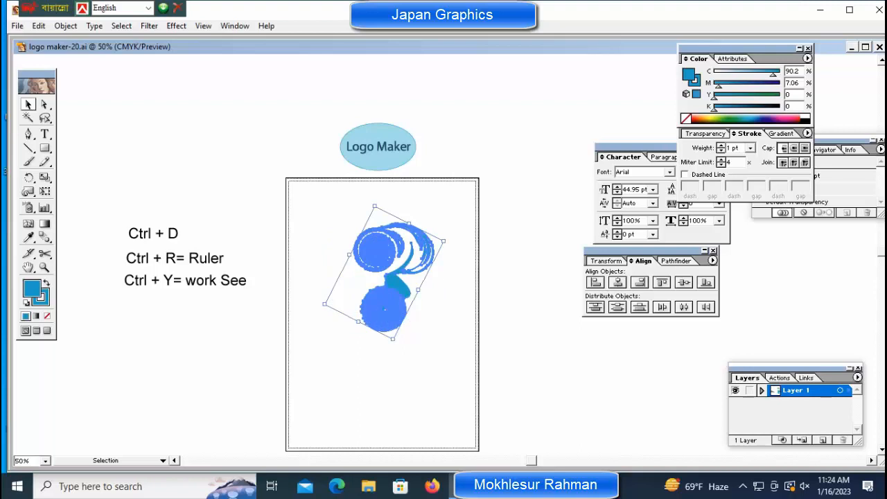
left_click_drag(373, 203, 345, 217)
key("ctrl+shift+a")
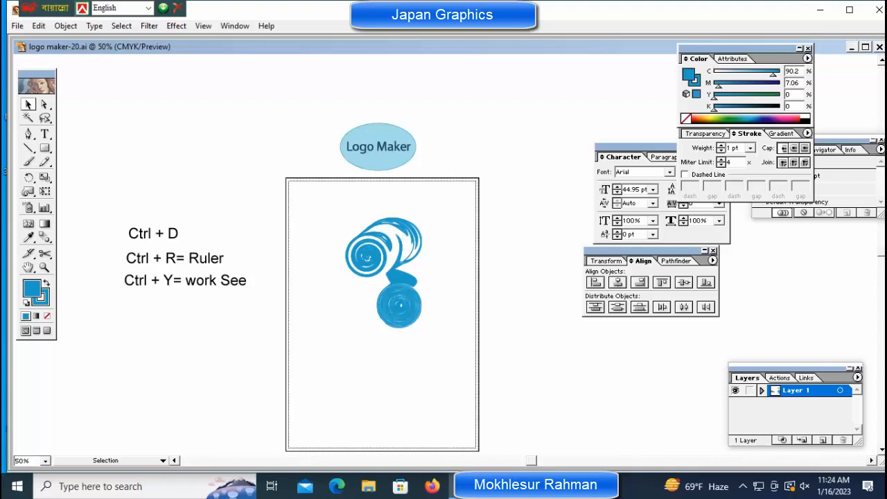
left_click_drag(335, 199, 423, 291)
key("ctrl+g")
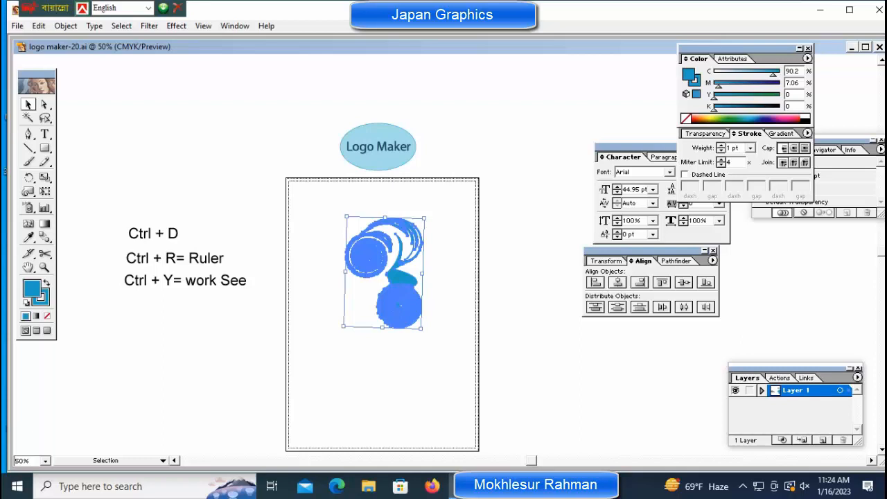
- Rotate the whole artwork counter-clockwise until its two spirals sit side by side at about the same height
left_click_drag(424, 332, 455, 284)
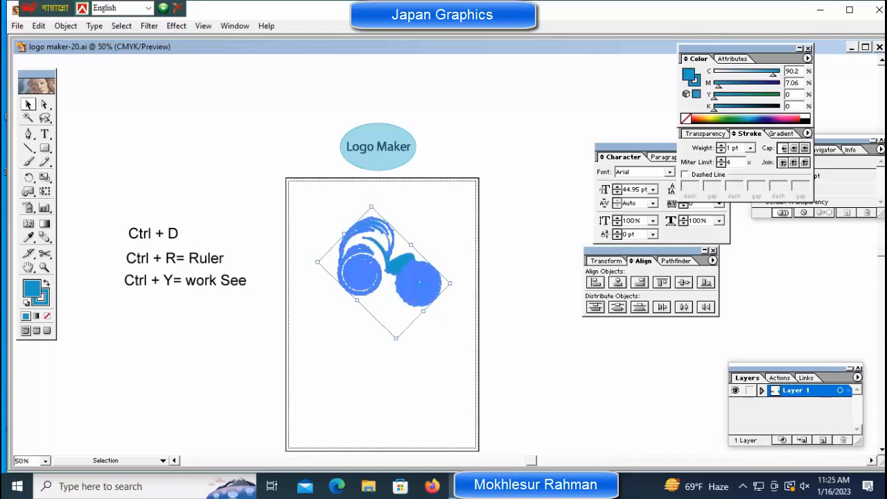
key("ctrl+shift+a")
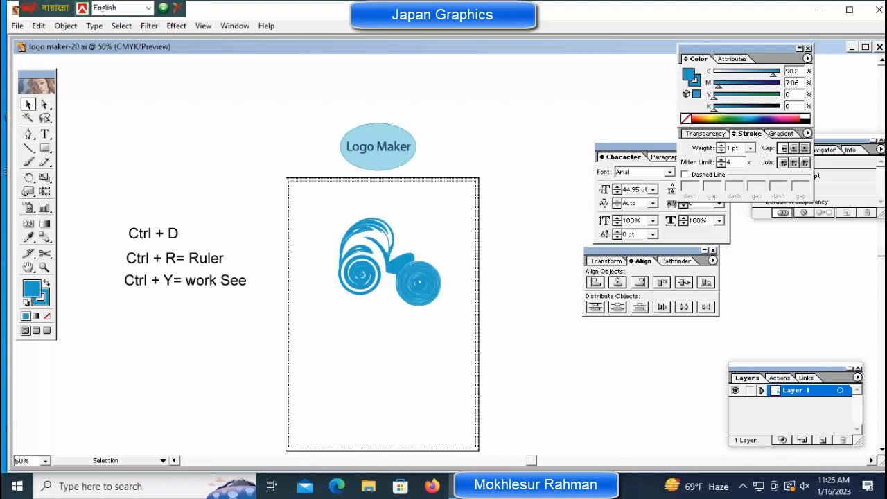
left_click_drag(324, 196, 468, 335)
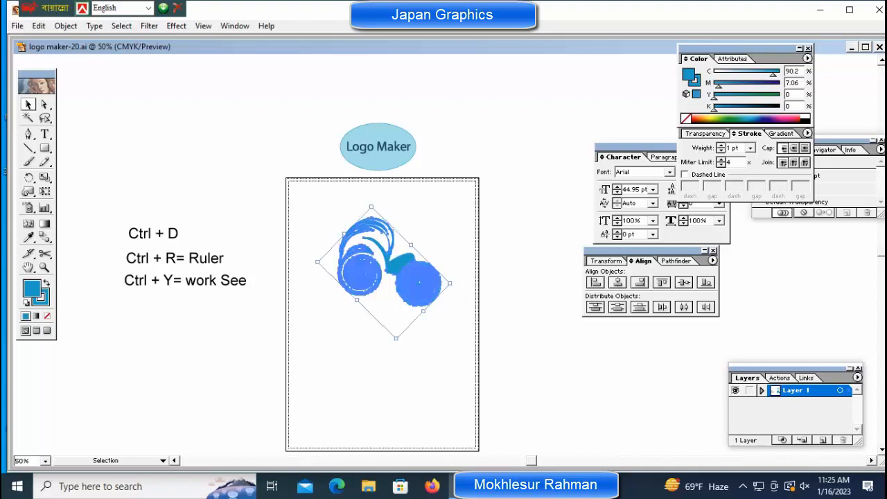
left_click_drag(454, 285, 454, 269)
key("ctrl+shift+a")
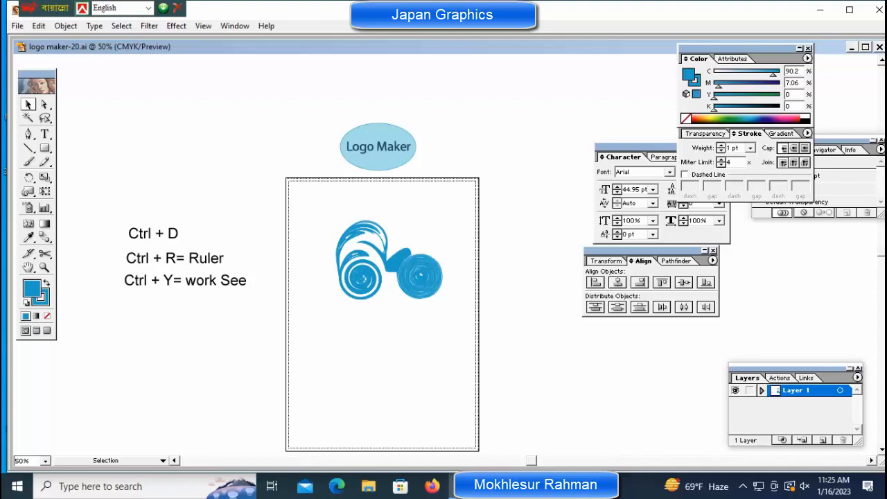
- Draw a small blue circle with the Ellipse tool in the blank area beside the page's upper right edge
left_click(44, 148)
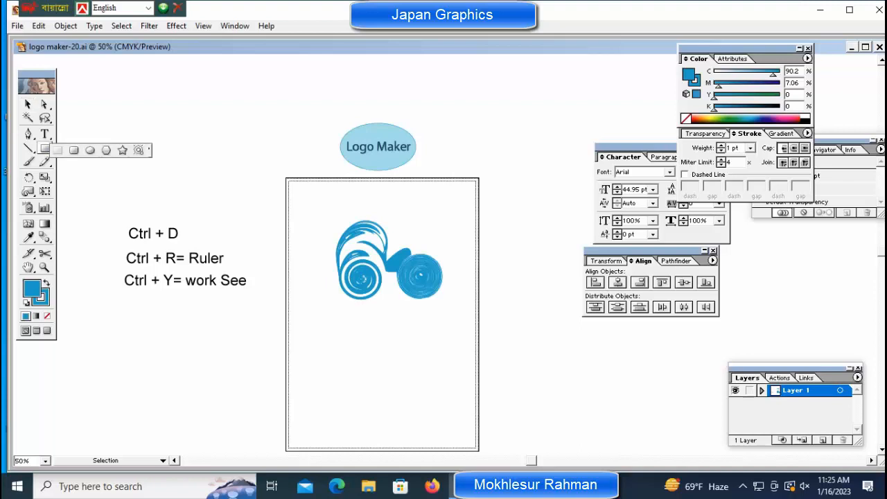
left_click(90, 149)
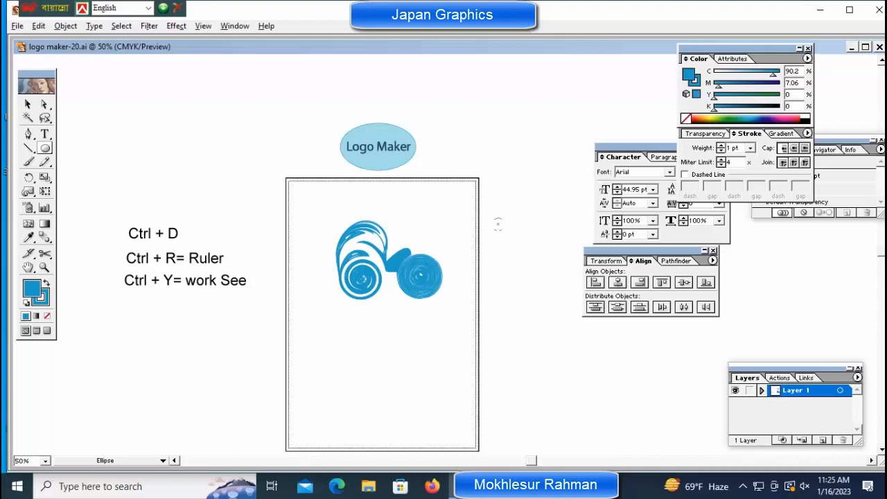
left_click_drag(503, 229, 508, 234)
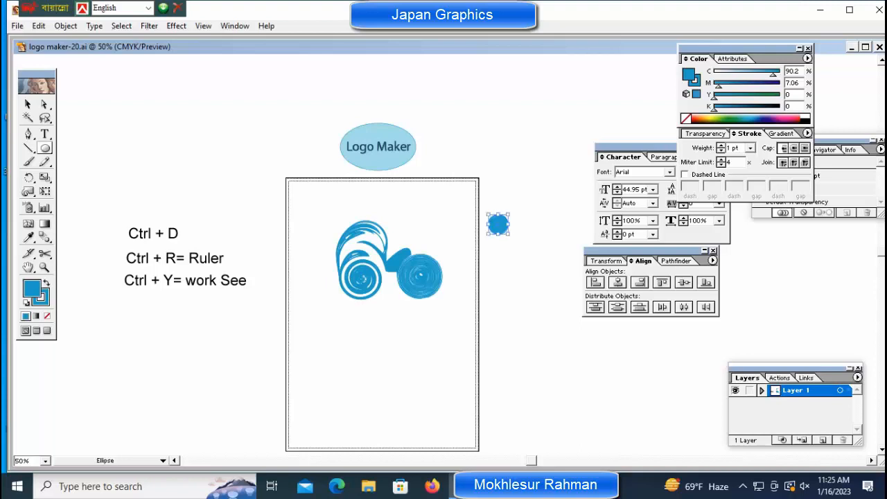
key("ctrl+shift+a")
left_click(498, 224, "ctrl")
key("ctrl+shift+a")
- Shift the small circle slightly farther from the page and fill it with black (K 100%)
key("ctrl+space")
left_click(524, 225, "ctrl")
left_click(410, 255, "ctrl")
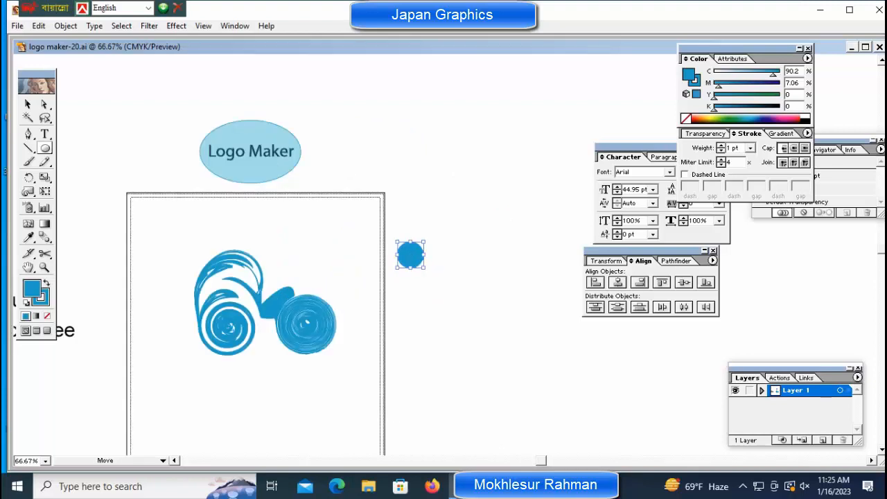
left_click_drag(411, 254, 435, 255)
key("ctrl+shift+a")
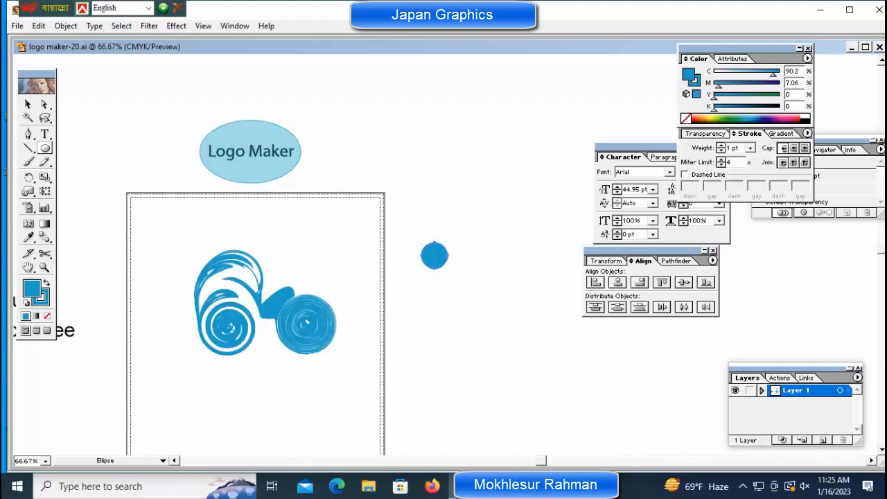
left_click(805, 121)
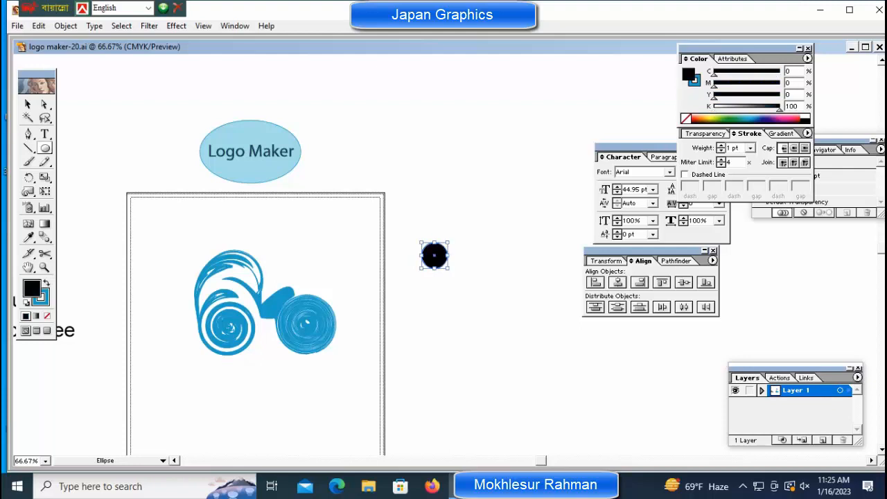
key("ctrl+shift+a")
- Draw a short black neck shape under the circle with the Pen tool, and set its stroke to none
key("p")
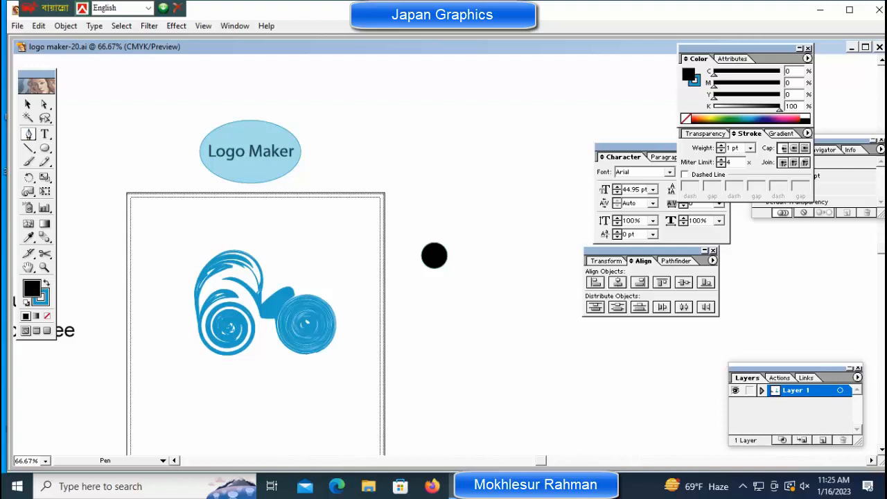
left_click_drag(427, 275, 445, 258)
left_click(440, 273)
key("ctrl+shift+a")
left_click(434, 269, "ctrl")
key("x")
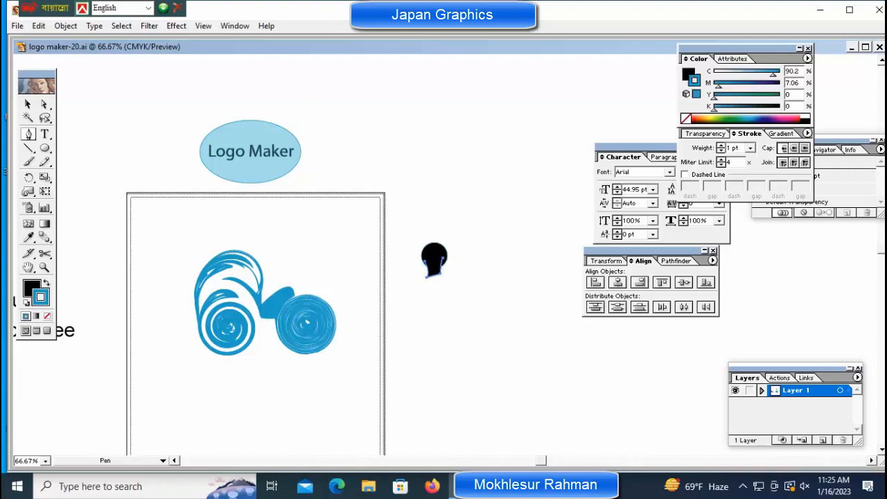
key("slash")
key("x")
- Start a torso path with a shoulder line across the base of the neck
key("ctrl+shift+a")
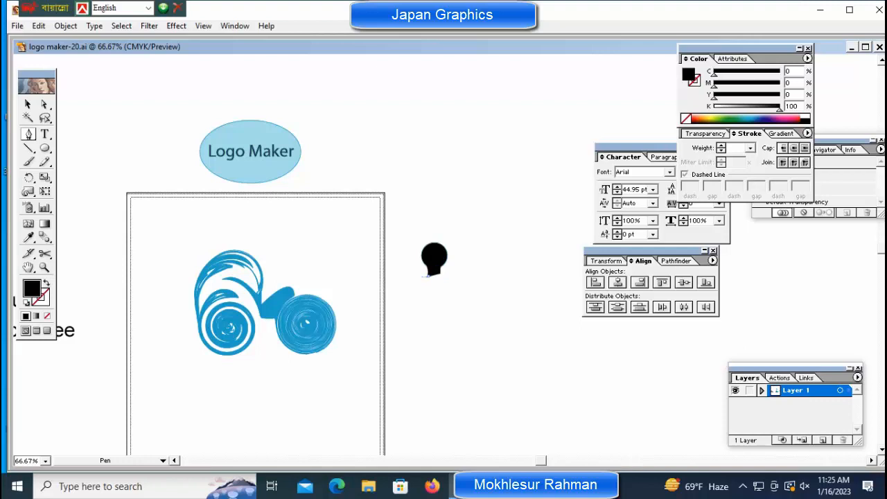
left_click_drag(428, 276, 421, 278)
left_click(451, 276)
left_click(452, 302)
left_click(426, 298)
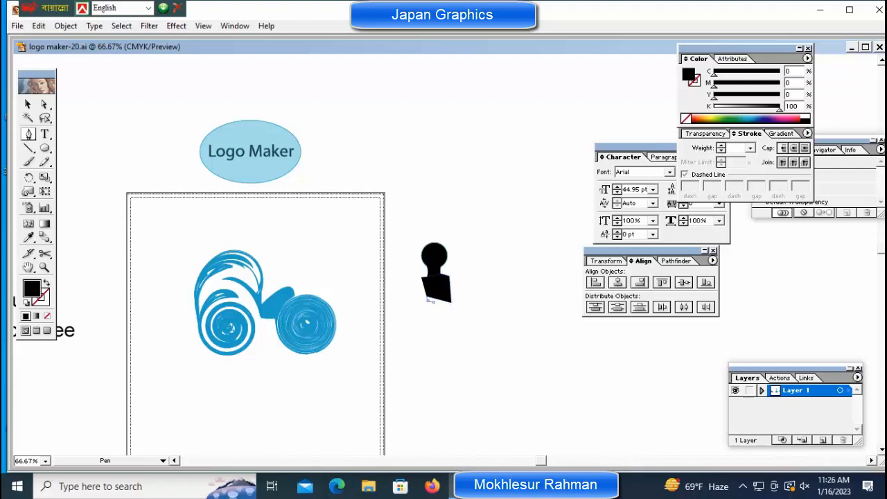
key("ctrl+z")
key("ctrl+z")
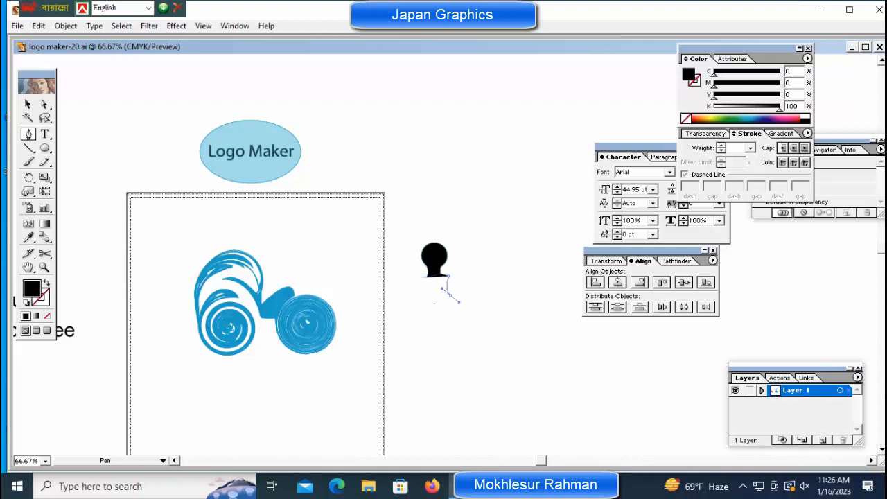
key("super")
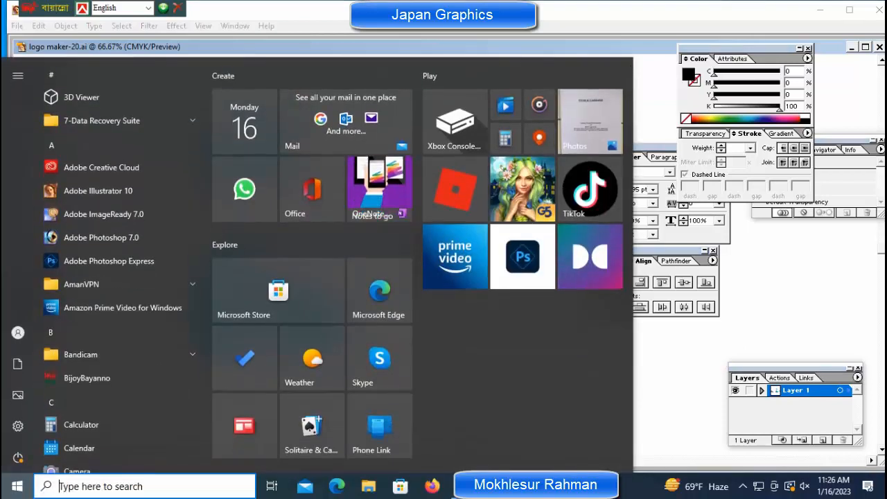
key("Escape")
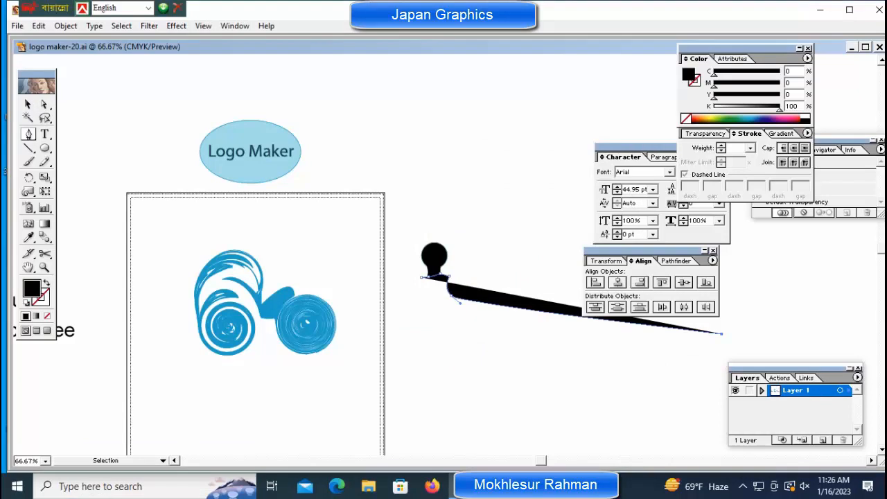
key("ctrl+z")
key("ctrl+z")
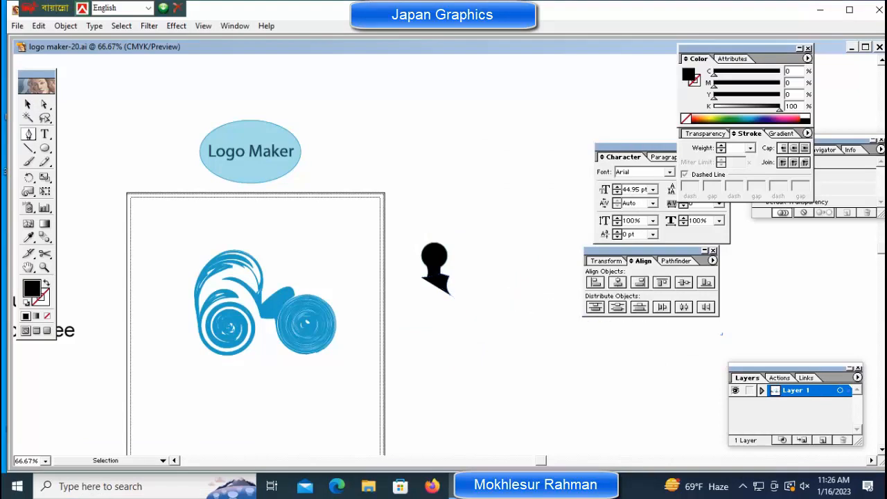
key("ctrl+z")
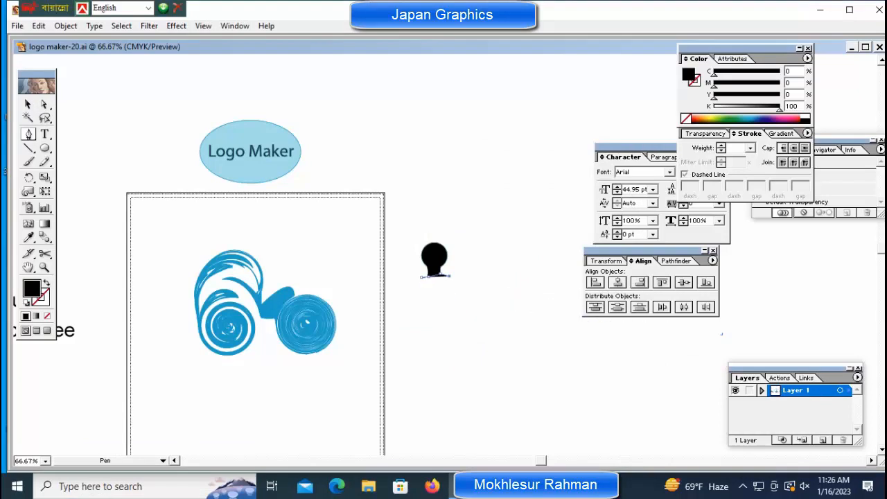
- Complete the black torso below the shoulder line with inward-curving sides, and extend its lower left corner slightly outward
mouse_move(451, 291)
left_mouse_down()
mouse_move(467, 297)
mouse_move(452, 294)
left_mouse_up()
left_click(423, 294)
left_click_drag(422, 278, 433, 280)
key("ctrl+shift+a")
left_click(437, 284, "ctrl")
left_click_drag(421, 294, 417, 297)
key("ctrl+shift+a")
- Move the whole black figure onto the blue body between the two spirals, and tilt it slightly counter-clockwise
left_click_drag(411, 236, 478, 306)
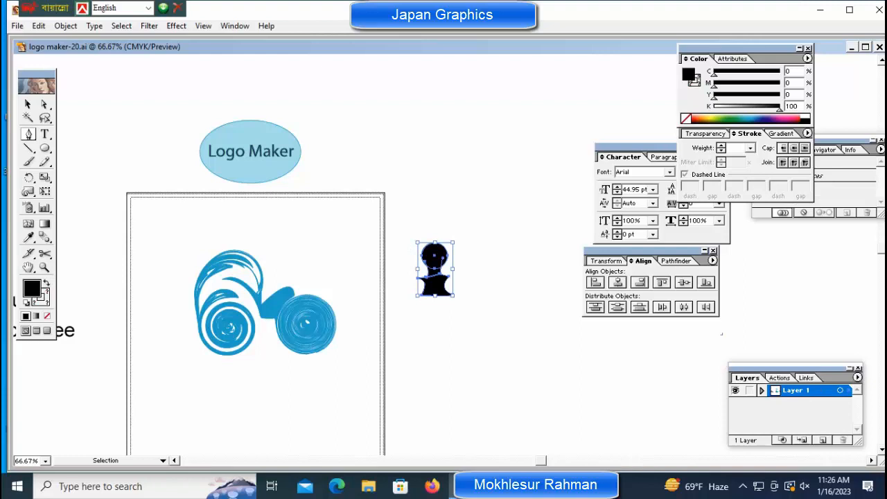
left_click_drag(436, 277, 279, 273)
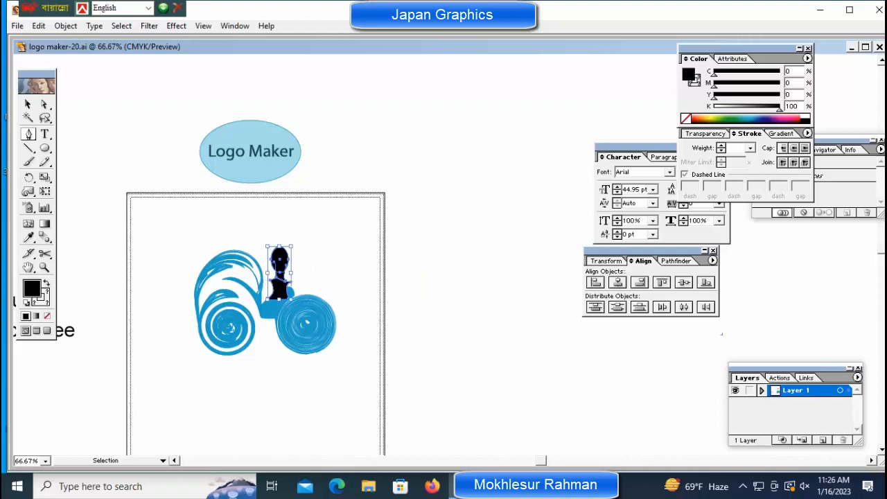
left_click_drag(294, 244, 287, 242)
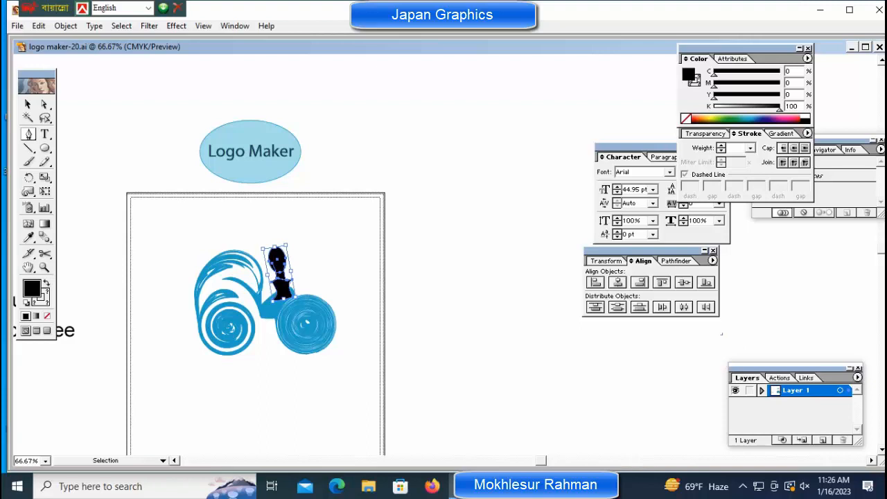
- Shorten and widen the black figure slightly, and nudge it up and left on the blue body
left_click_drag(268, 274, 274, 255)
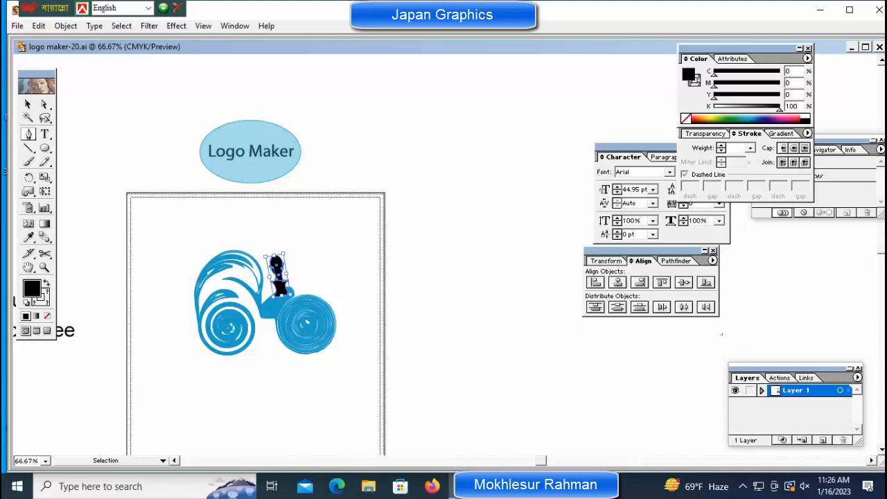
left_click_drag(285, 275, 298, 273)
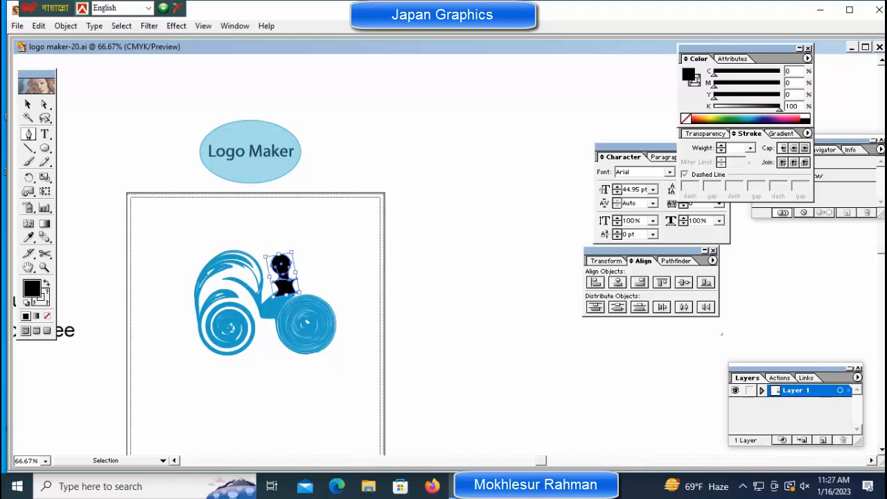
key("Up")
key("Up")
key("Left")
key("Left")
key("ctrl+shift+a")
- Cut off the pointed right shoulder of the torso with the Scissors tool and delete the cut piece
key("p")
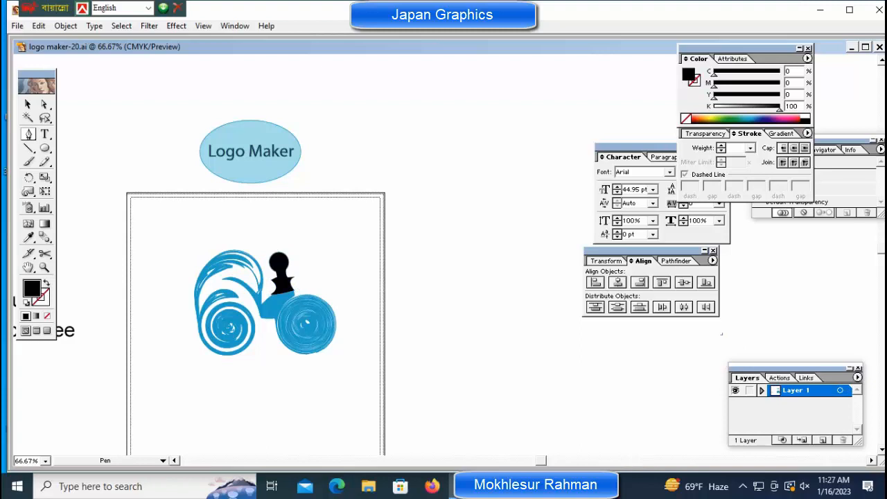
key("ctrl+space")
left_click(353, 276, "ctrl")
left_click(340, 319, "ctrl")
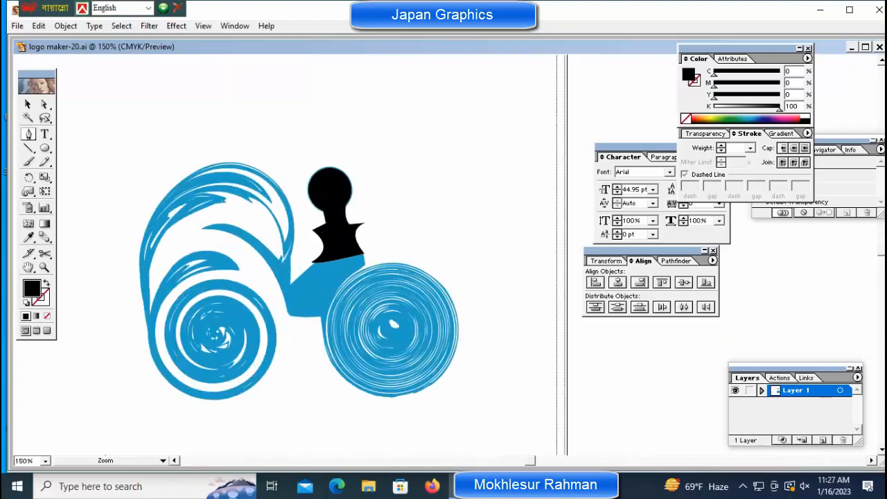
left_click(248, 176, "ctrl")
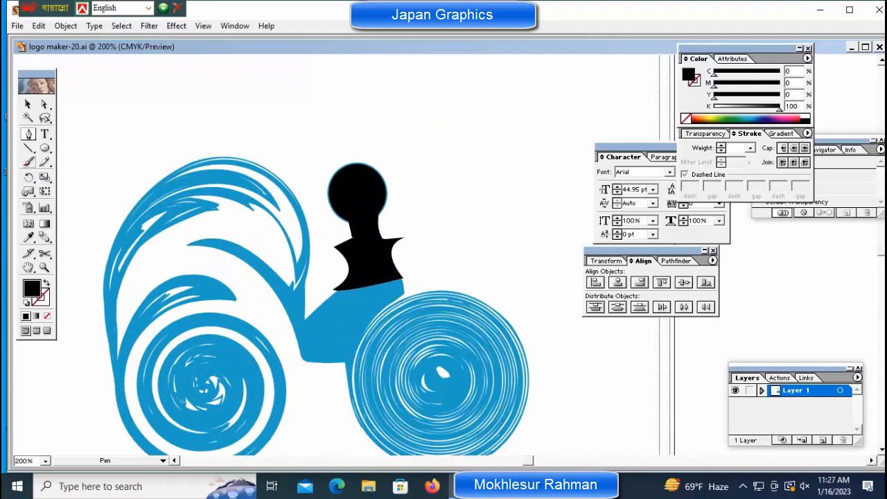
left_click(29, 104)
left_click(369, 263)
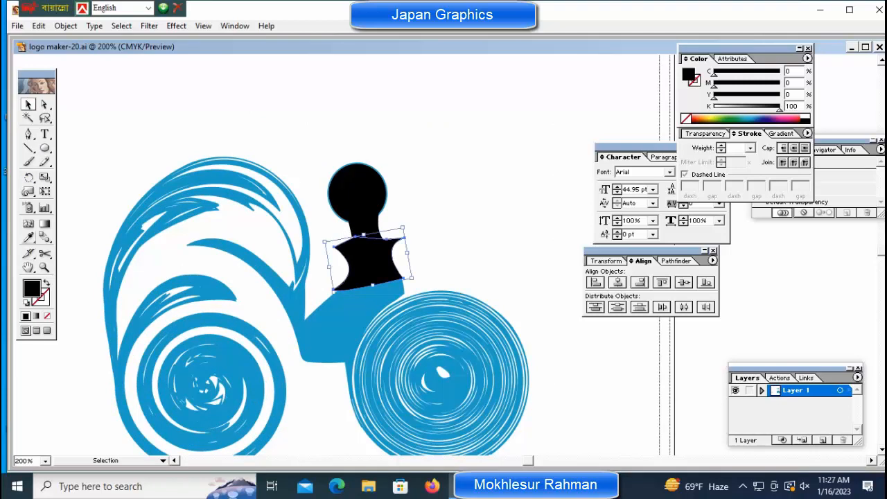
left_click(44, 253)
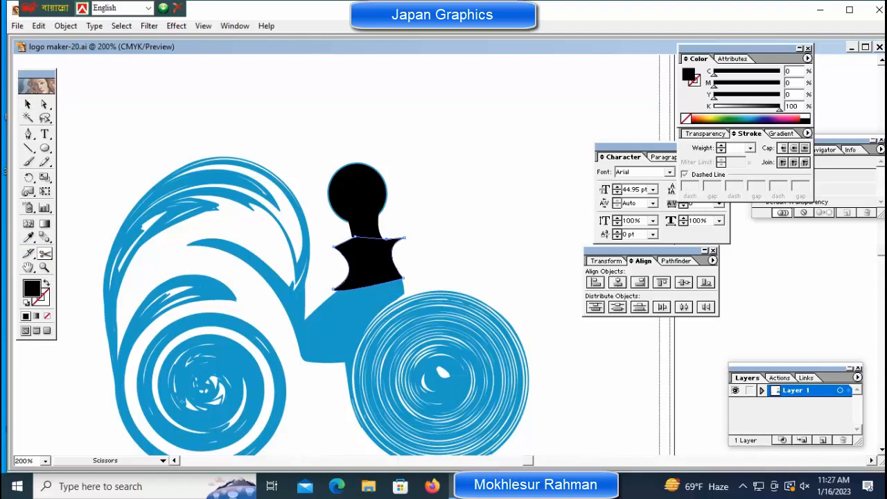
left_click(391, 251)
left_click(393, 242)
left_click(452, 269)
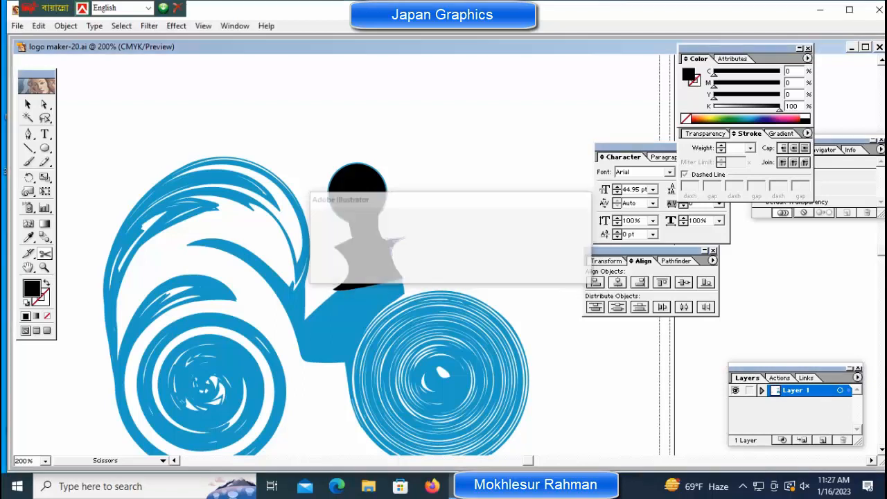
left_click(453, 269, "ctrl")
left_click(395, 242, "ctrl")
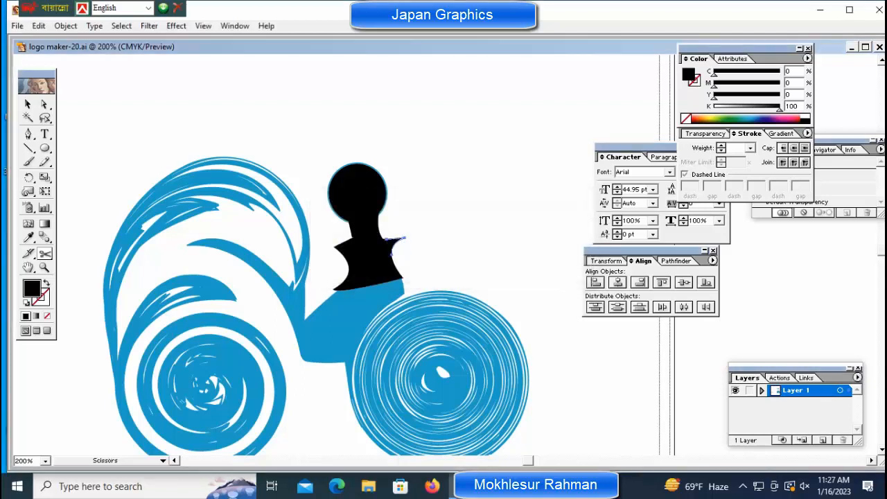
key("Delete")
- Examine the trimmed black figure on the blue artwork, both from afar and close up
key("ctrl")
key("ctrl+minus")
key("ctrl+minus")
key("ctrl+minus")
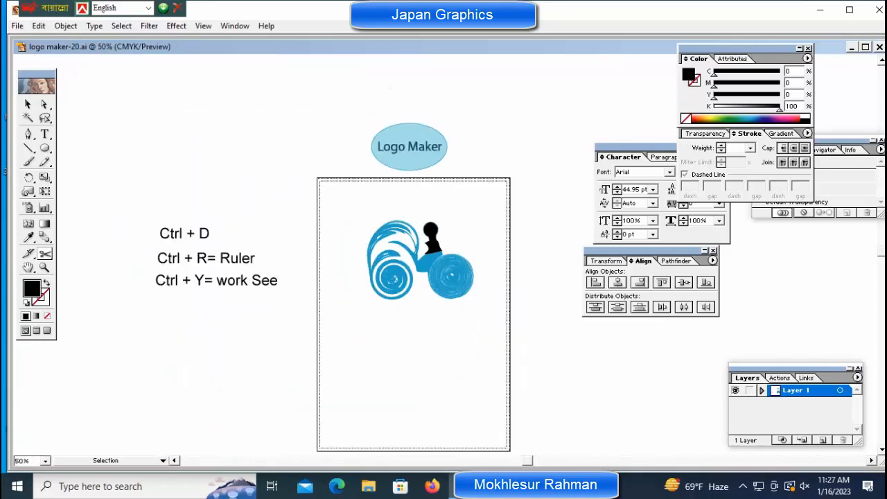
key("ctrl+space")
left_click(461, 318, "ctrl")
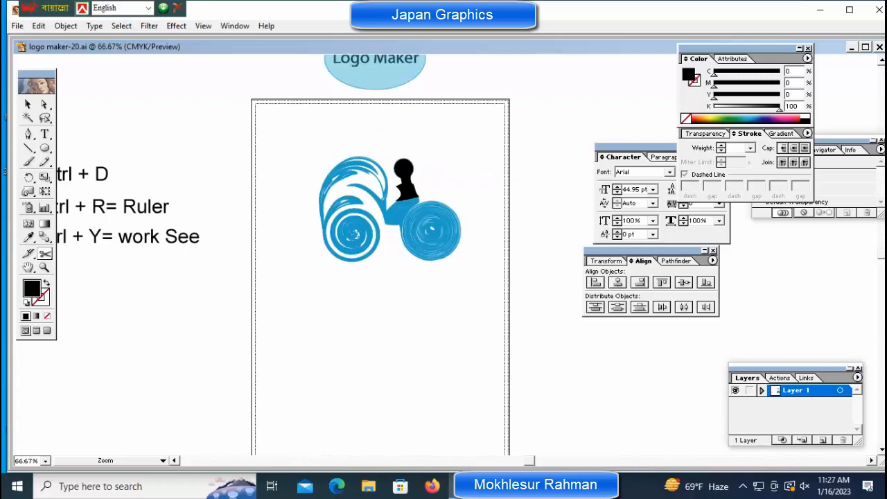
left_click(446, 235, "ctrl")
left_click(383, 168, "ctrl")
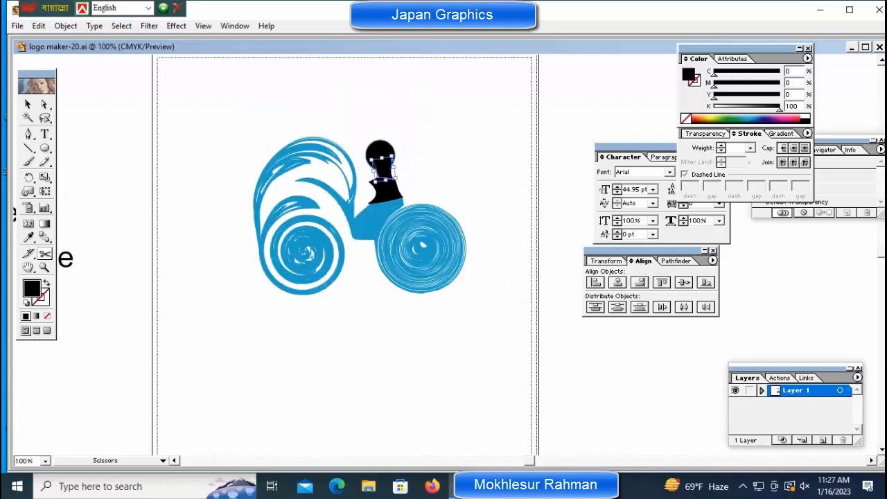
key("ctrl+shift+a")
key("ctrl+space")
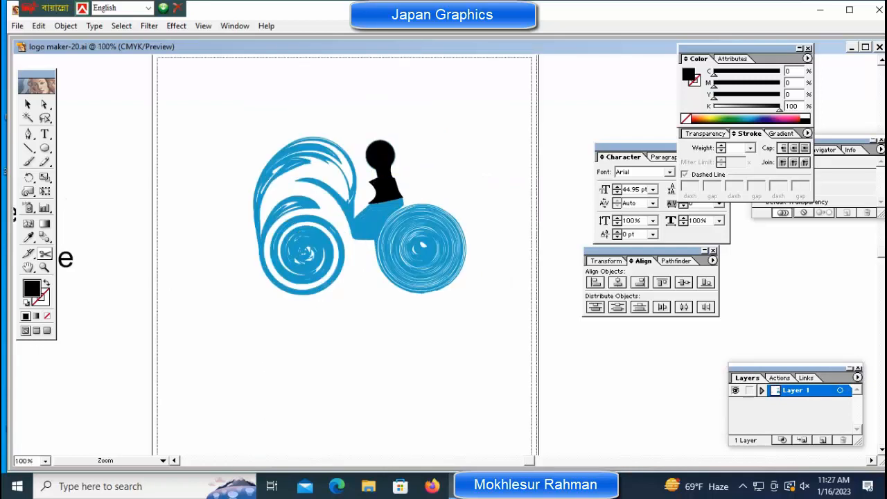
- Draw a narrow slanted black bar with the Pen tool at the edge of the blue arch, facing the black figure
left_click(447, 177, "ctrl")
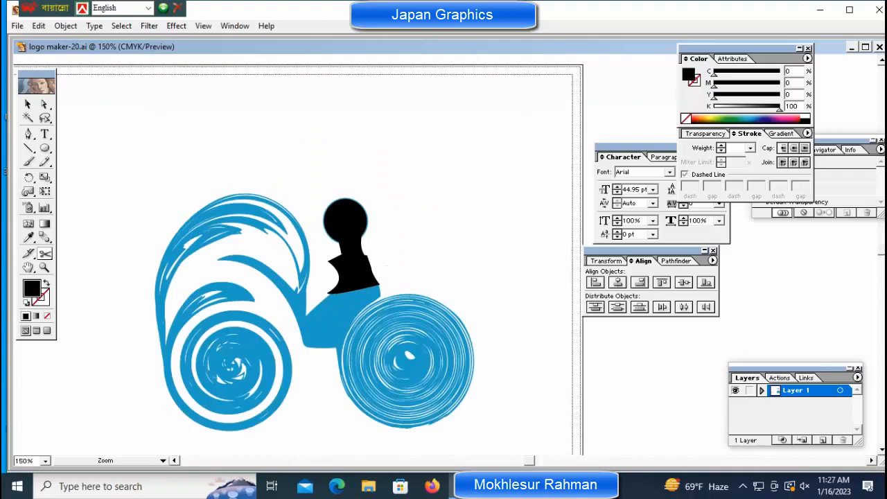
left_click(424, 220, "ctrl")
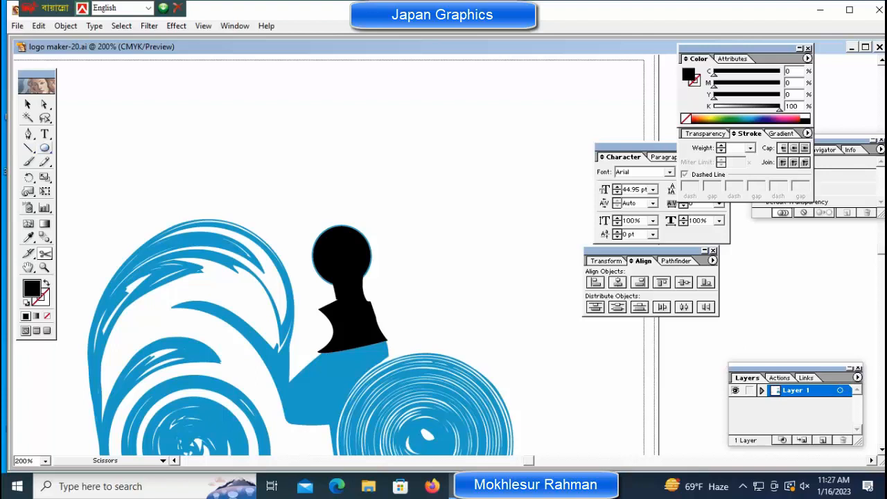
left_click(44, 147)
left_click(28, 134)
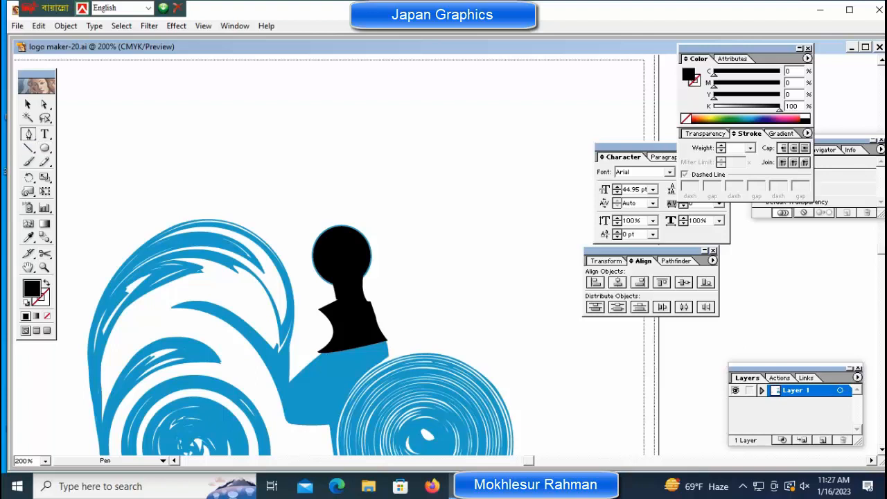
key("space")
left_click_drag(341, 311, 342, 233)
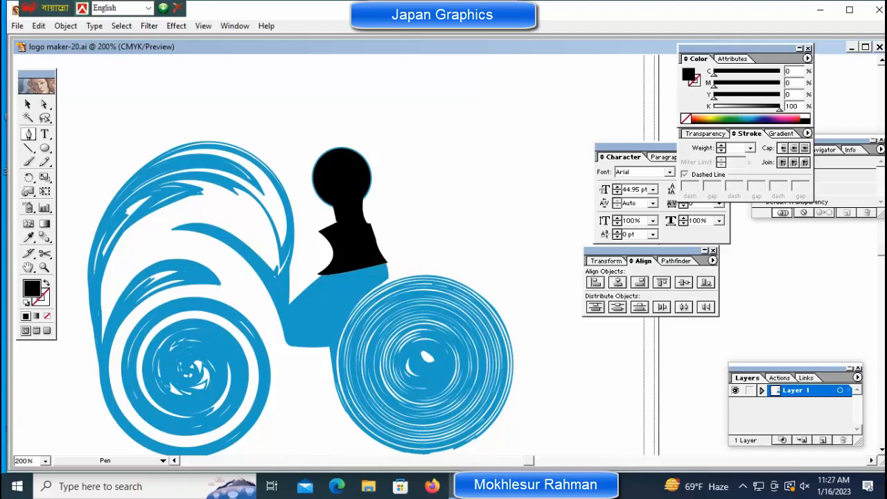
left_click(297, 250)
left_click(281, 288)
left_click(276, 277)
left_click(299, 240)
left_click(293, 236)
left_click(276, 277)
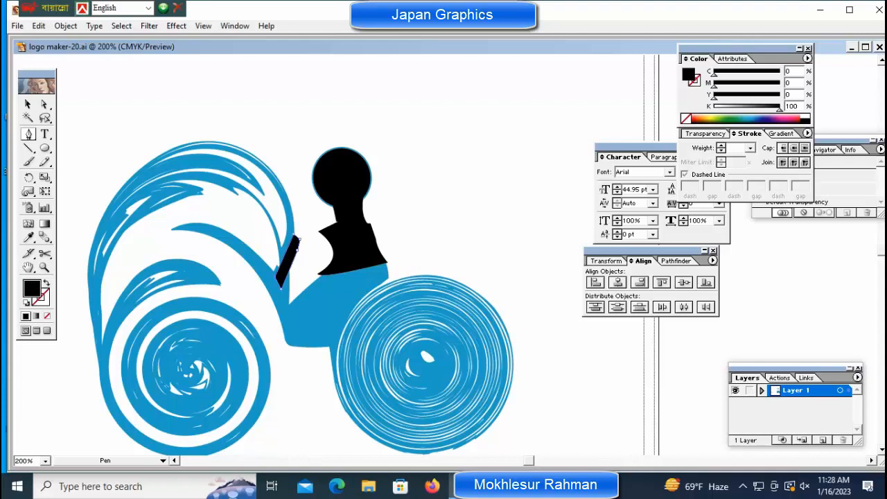
- Extend the black bar upward with a small pointed section along the edge of the blue arch
key("ctrl")
left_click_drag(294, 234, 299, 220)
key("ctrl+z")
left_click(293, 215)
left_click(299, 215)
key("ctrl+z")
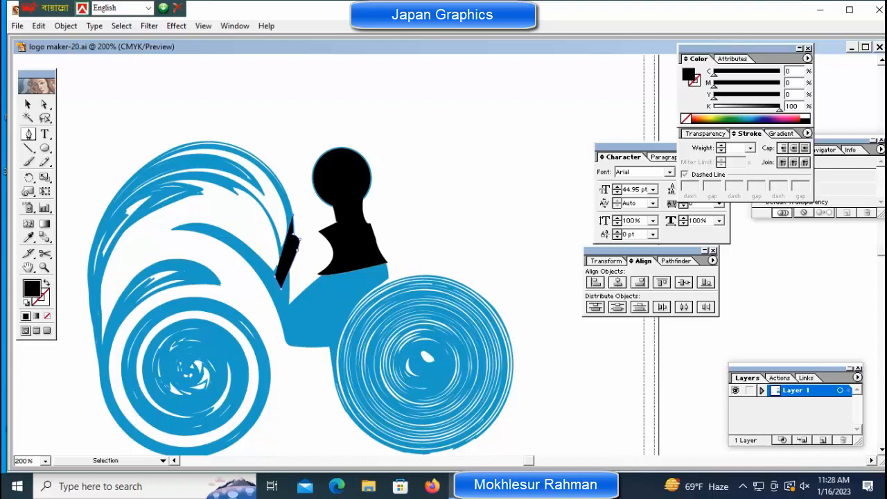
left_click(299, 239)
left_click(298, 251)
key("ctrl+z")
left_click(300, 225)
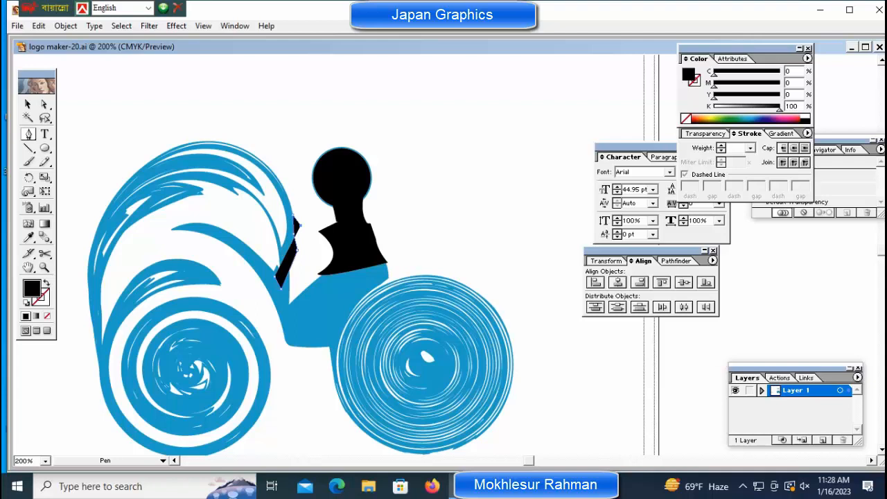
left_click(297, 250)
key("ctrl+z")
left_click(298, 250)
key("ctrl")
key("ctrl+shift+a")
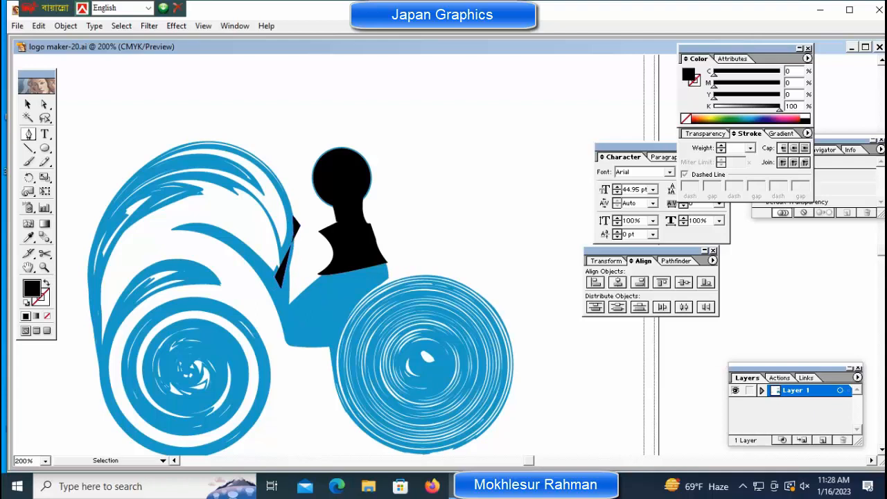
key("ctrl+z")
key("ctrl+shift+a")
- Fill the slanted black bar beside the blue arch with green, C 94.9, M 0, Y 100, K 0
left_click(288, 263, "ctrl")
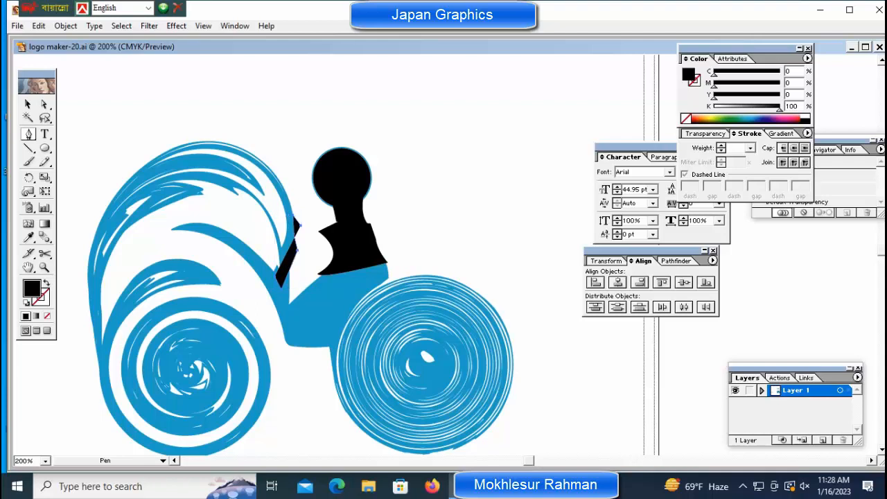
left_click(727, 119)
key("ctrl+shift+a")
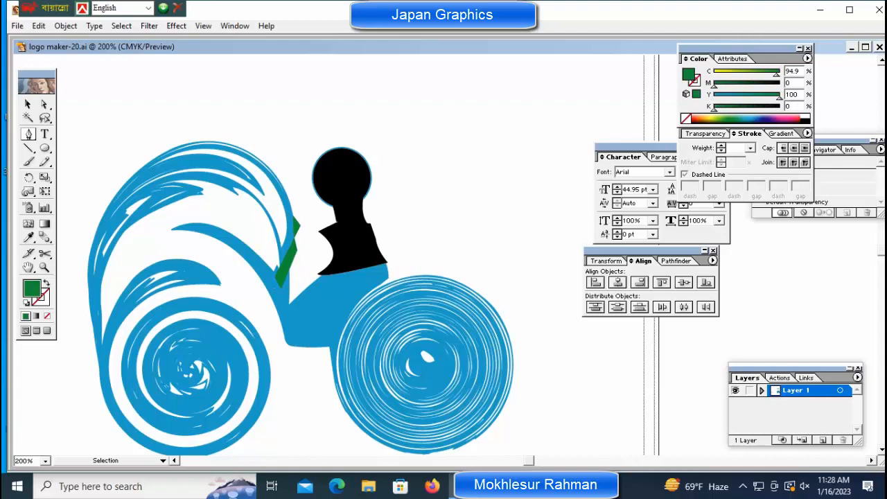
- Enlarge the green bar by widening it on both sides and stretching it slightly upward
key("ctrl+minus")
key("ctrl+minus")
key("ctrl+minus")
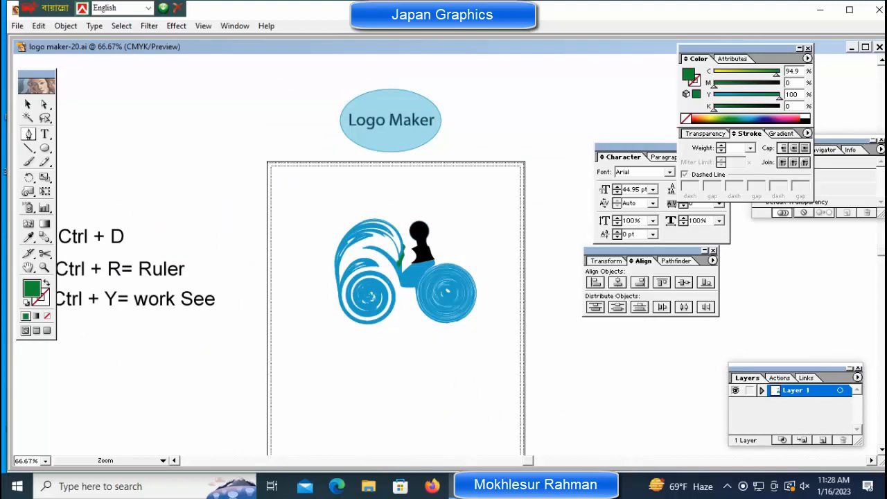
key("ctrl+plus")
key("ctrl+plus")
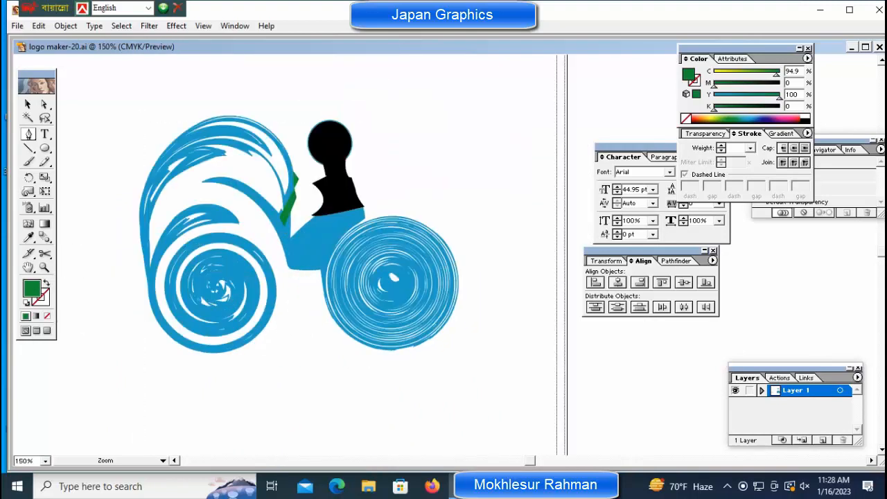
key("ctrl+plus")
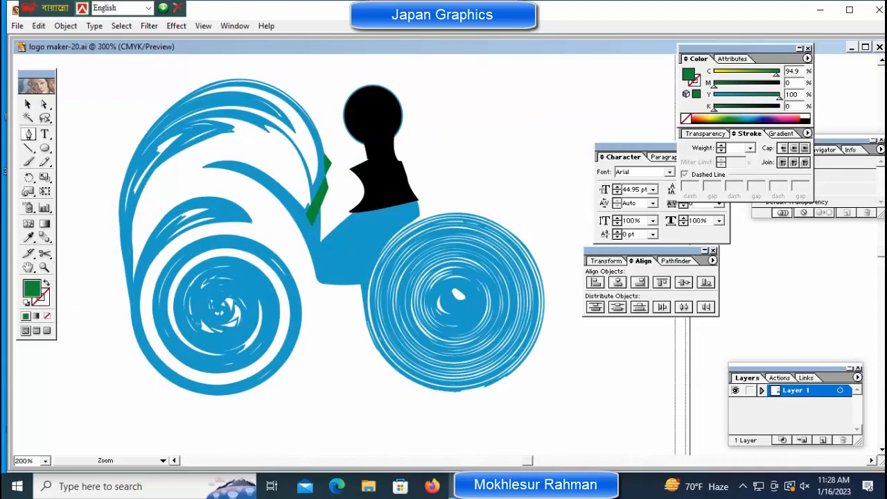
key("ctrl+plus")
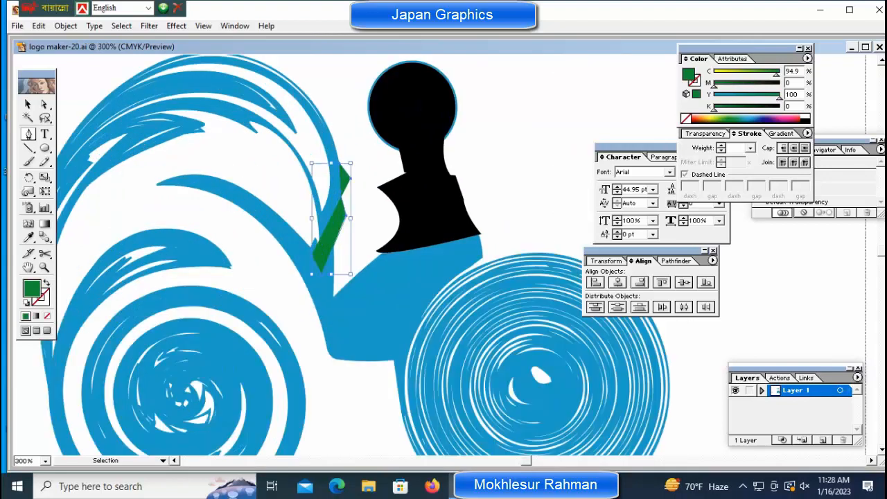
left_click_drag(351, 218, 356, 219)
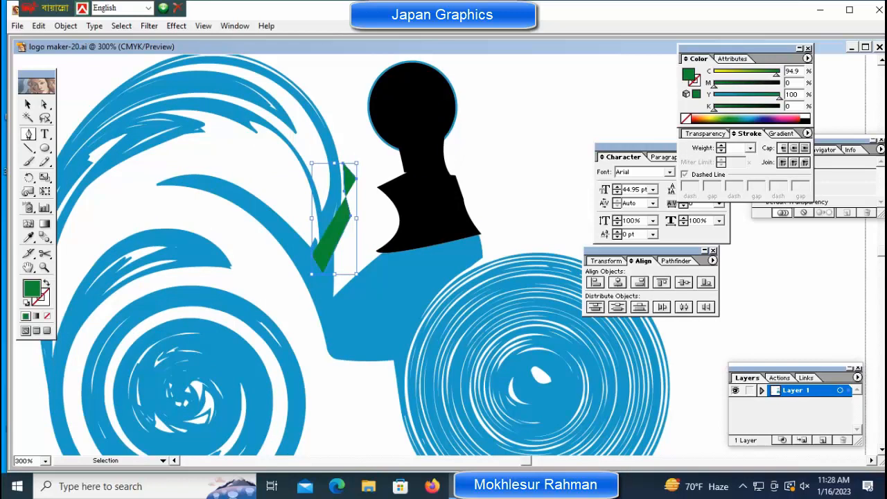
left_click_drag(312, 165, 300, 156)
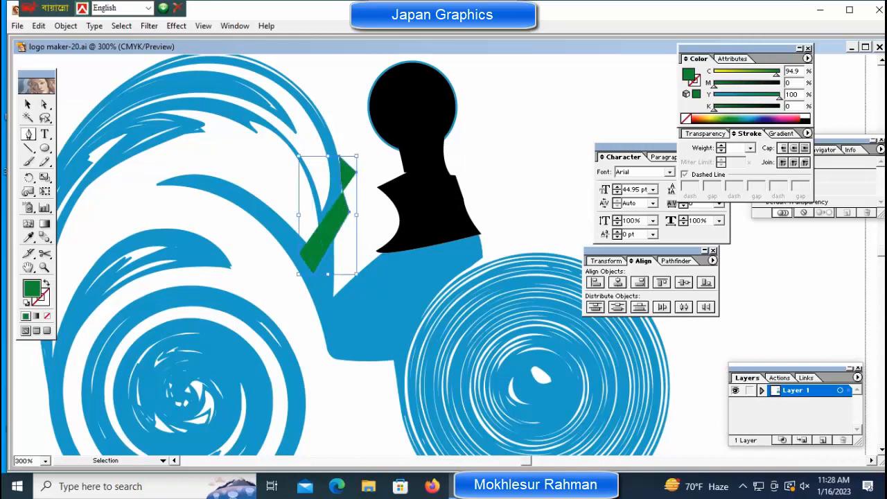
left_click_drag(356, 214, 360, 215)
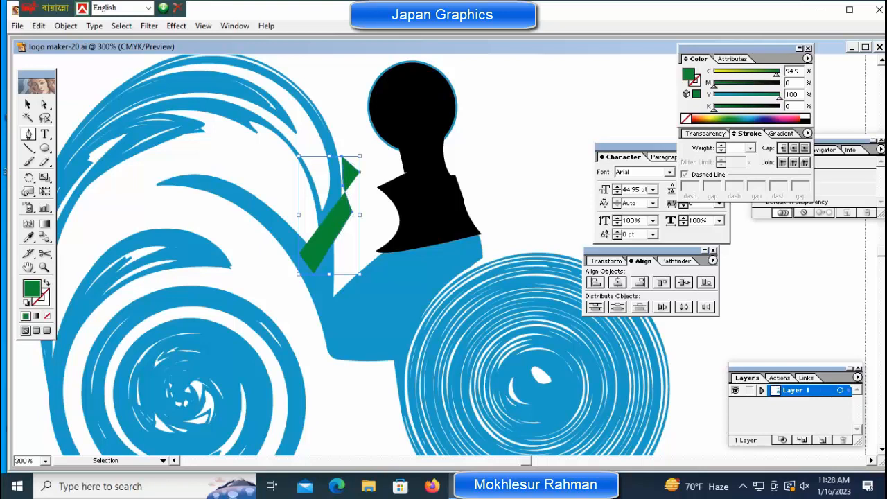
left_click_drag(329, 156, 329, 153)
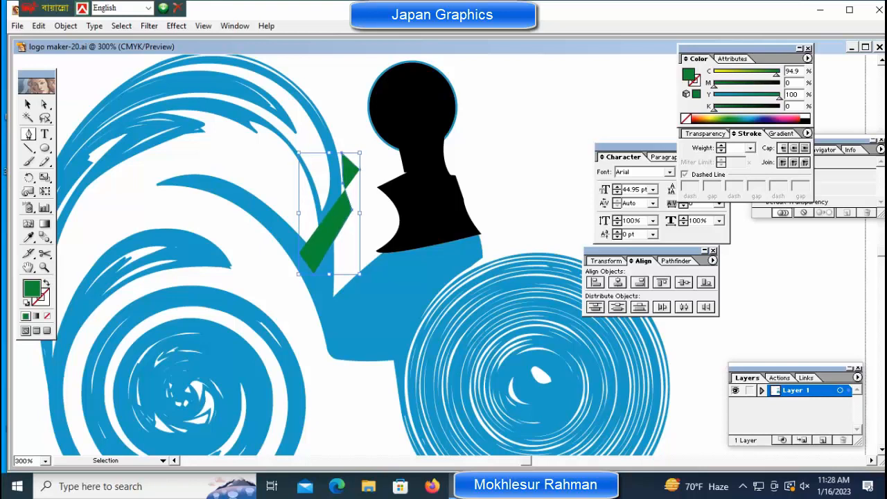
left_click_drag(298, 213, 292, 212)
key("ctrl+shift+a")
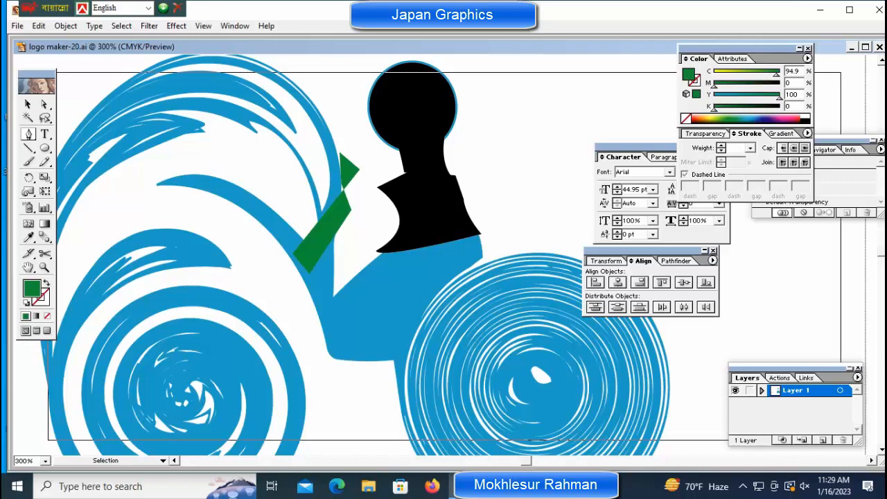
- Add the text "New Model Car" in black below the two blue wheels
key("ctrl+minus")
key("ctrl+minus")
key("ctrl+minus")
key("space")
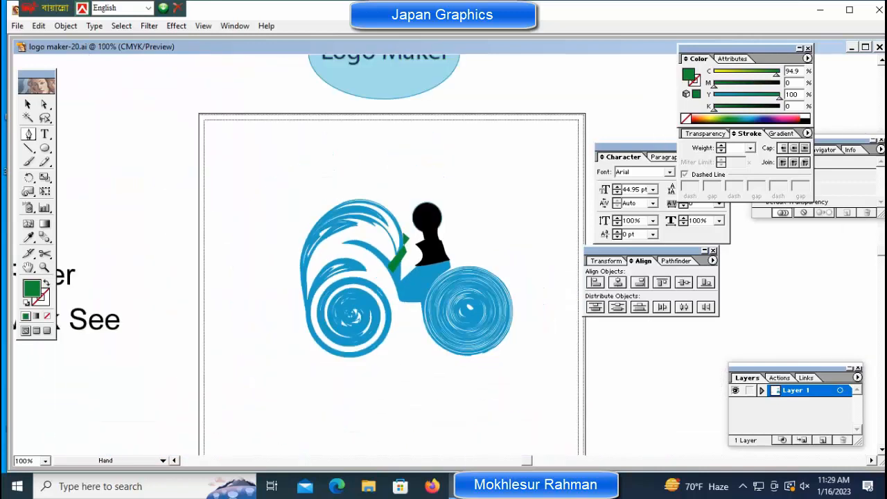
left_click_drag(376, 277, 298, 200)
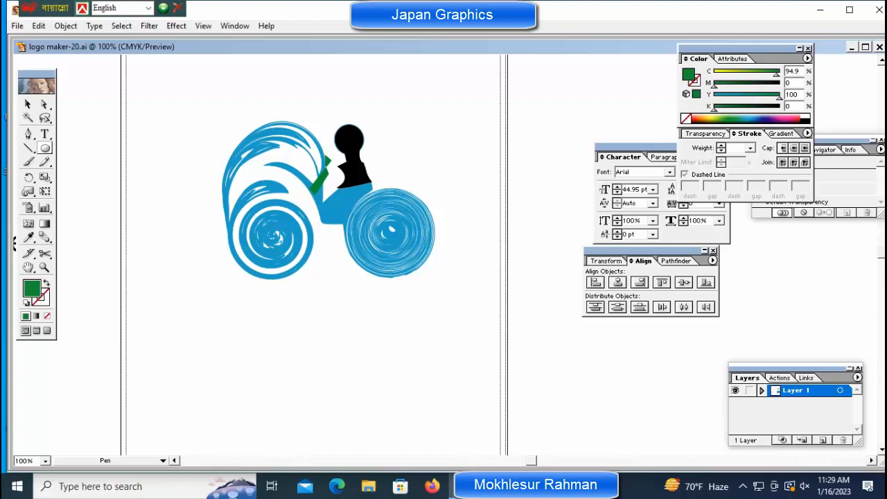
left_click(45, 134)
left_click(223, 343)
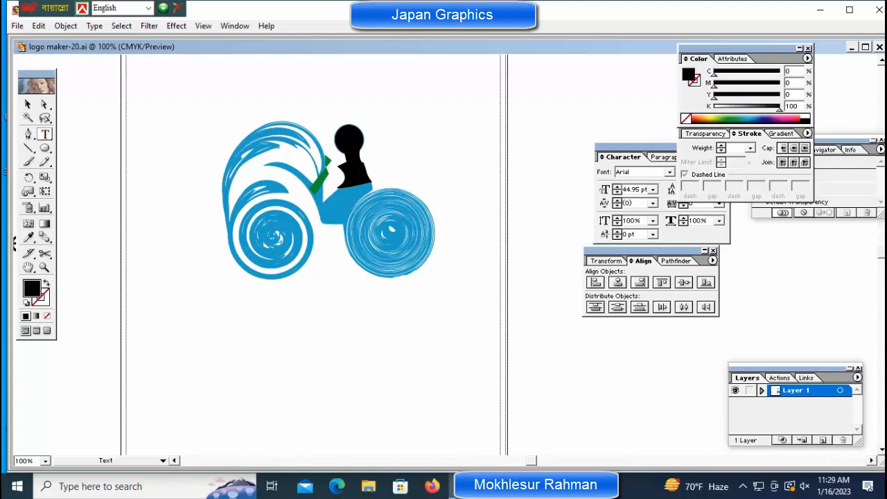
type("New Model")
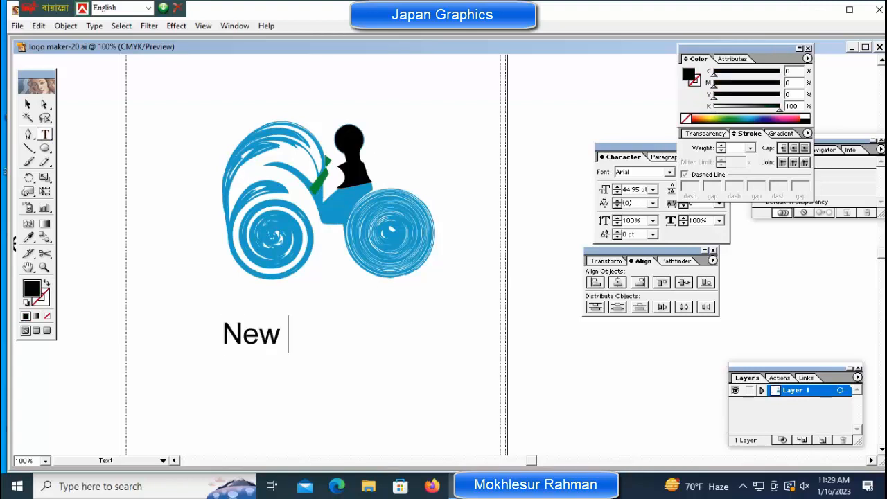
type(" Car")
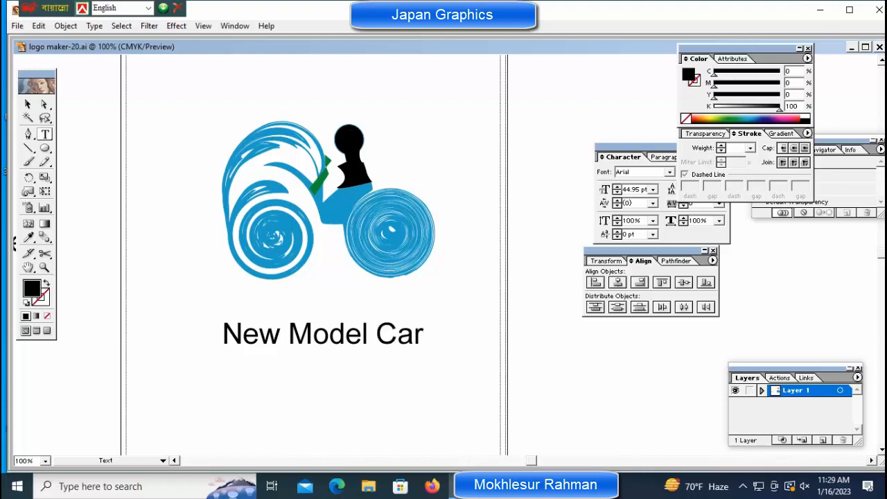
- Flatten the "New Model Car" text to about 38.9 pt and move it up close beneath the wheels
key("ctrl")
left_click_drag(323, 334, 335, 291)
key("ctrl+shift+a")
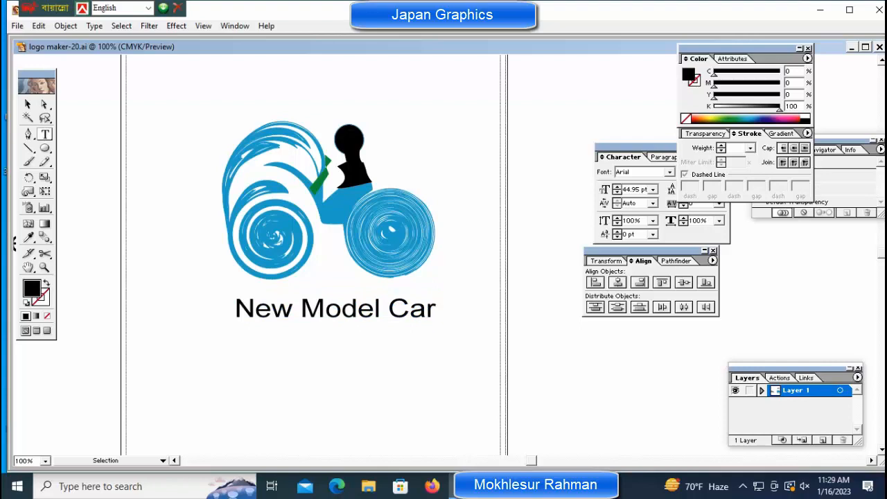
key("ctrl+minus")
key("ctrl+minus")
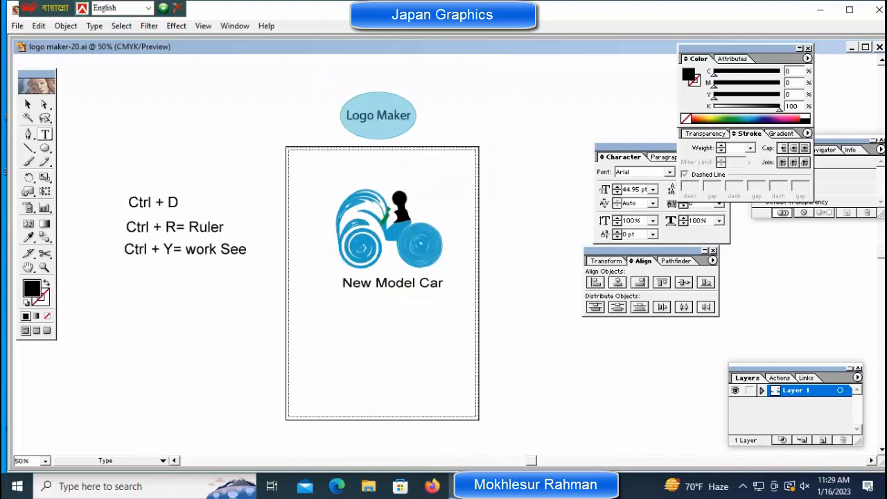
left_click(417, 274, "ctrl")
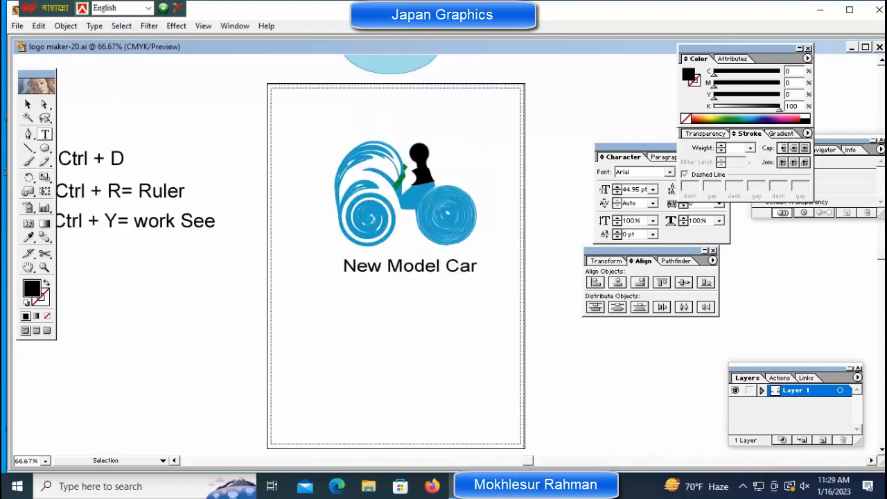
left_click_drag(418, 270, 417, 264)
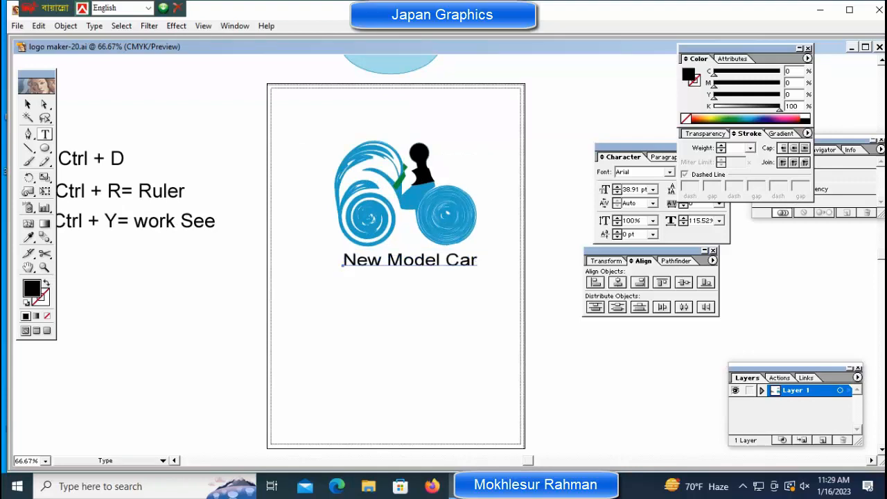
key("ctrl+shift+a")
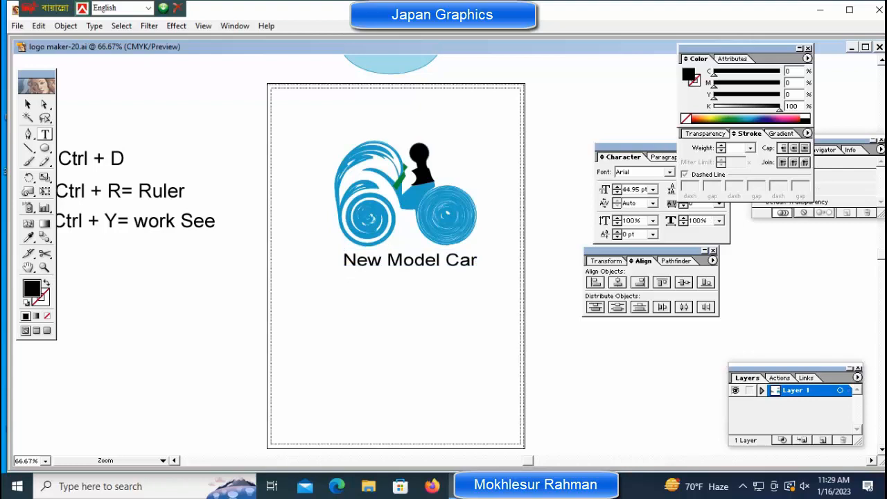
- Replace the words "New Model" with "Racing" so the caption reads "Racing Car"
key("ctrl+plus")
key("space")
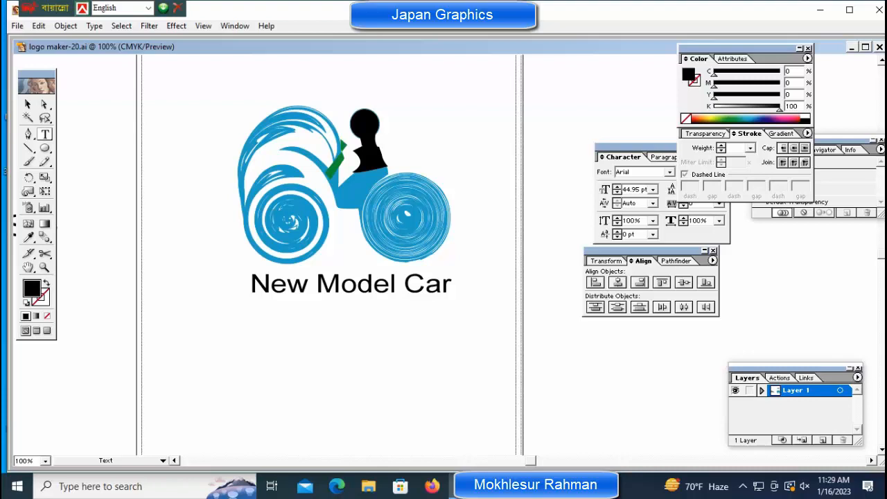
left_click(404, 284)
left_click_drag(396, 284, 250, 284)
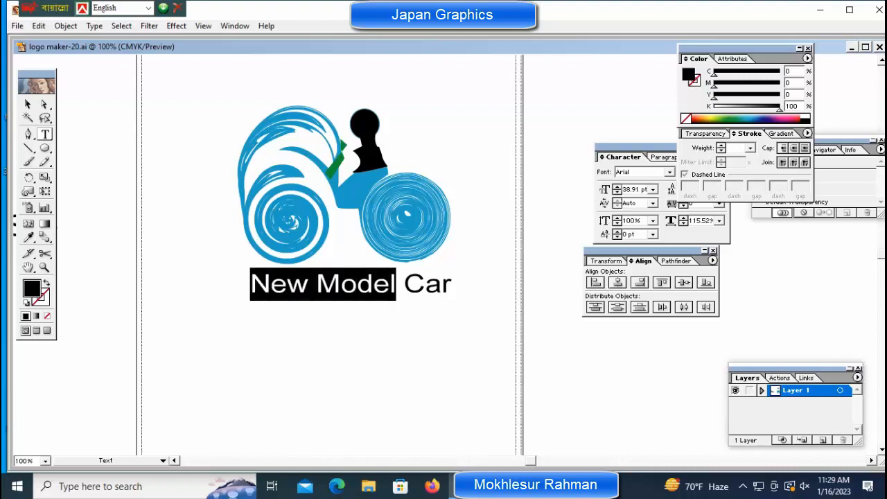
type("Raci")
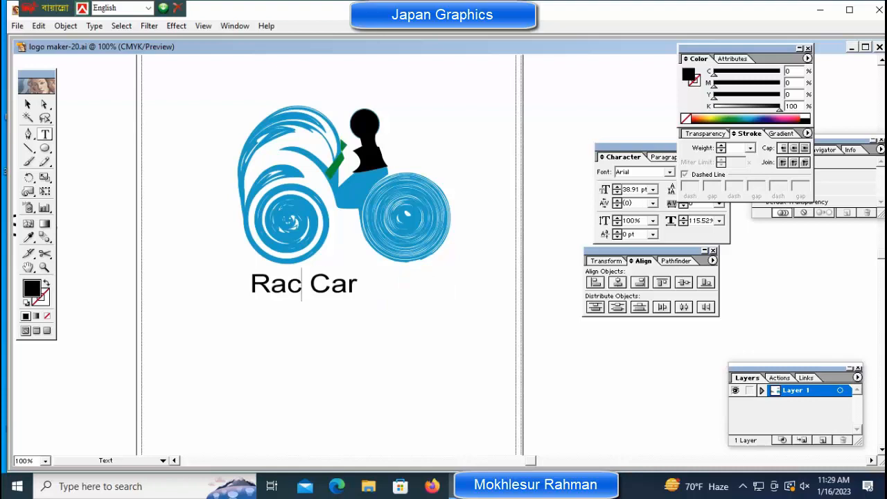
type("ng")
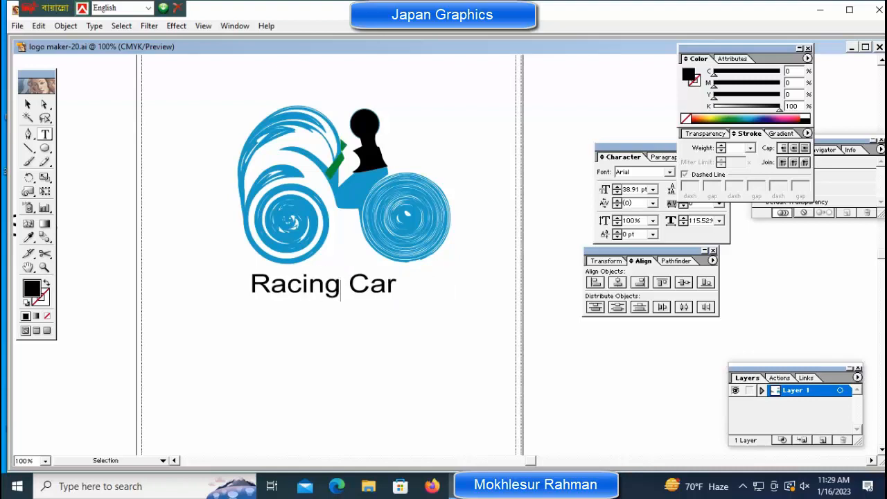
- Shift the "Racing Car" caption slightly right to centre it beneath the two wheels
left_click(323, 283, "ctrl")
left_click_drag(323, 283, 336, 282)
key("ctrl+shift+a")
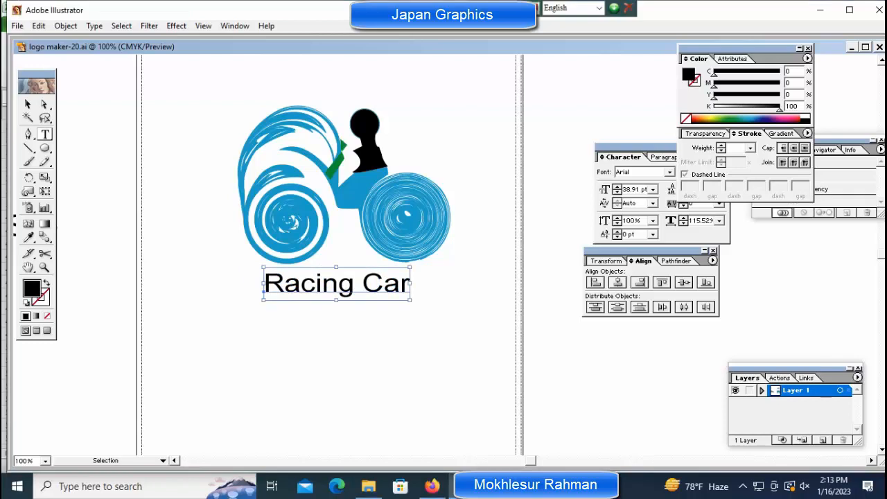
key("ctrl+minus")
key("ctrl+minus")
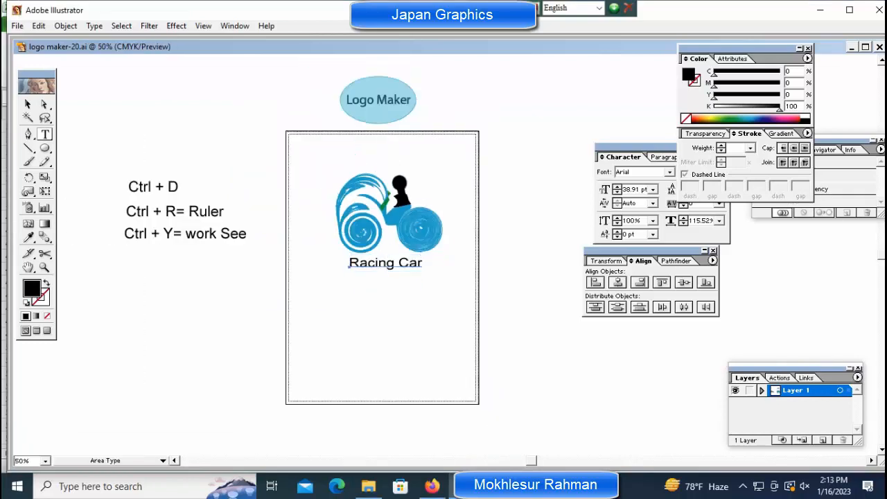
- Draw a rounded rectangle covering the whole logo and caption, fill it dark green, and extend its left and top sides slightly
key("ctrl+shift+a")
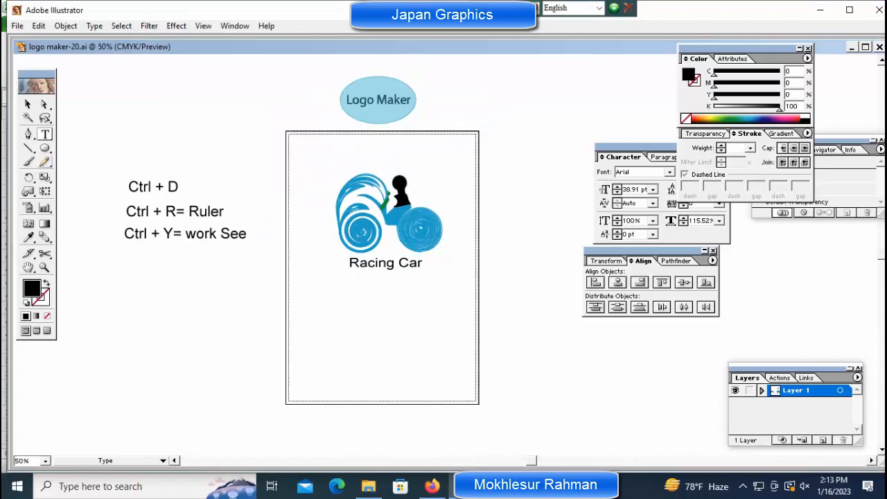
left_click_drag(44, 149, 74, 151)
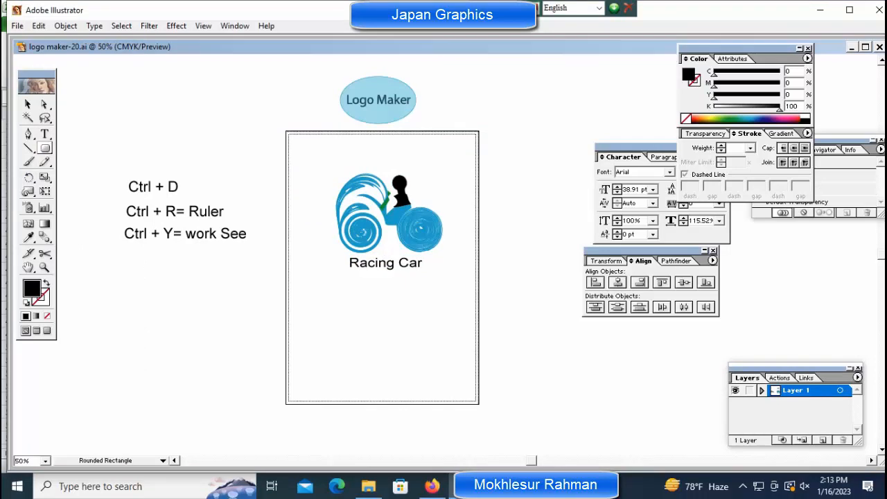
left_click_drag(331, 161, 448, 280)
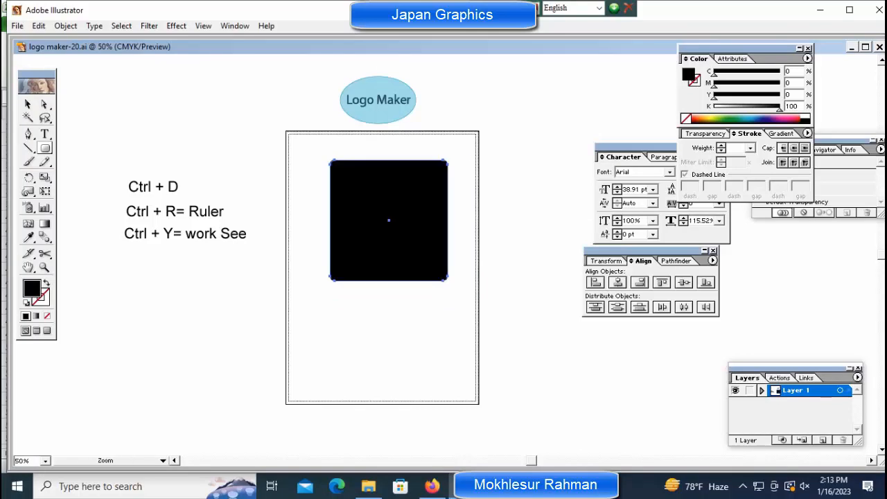
key("ctrl+equal")
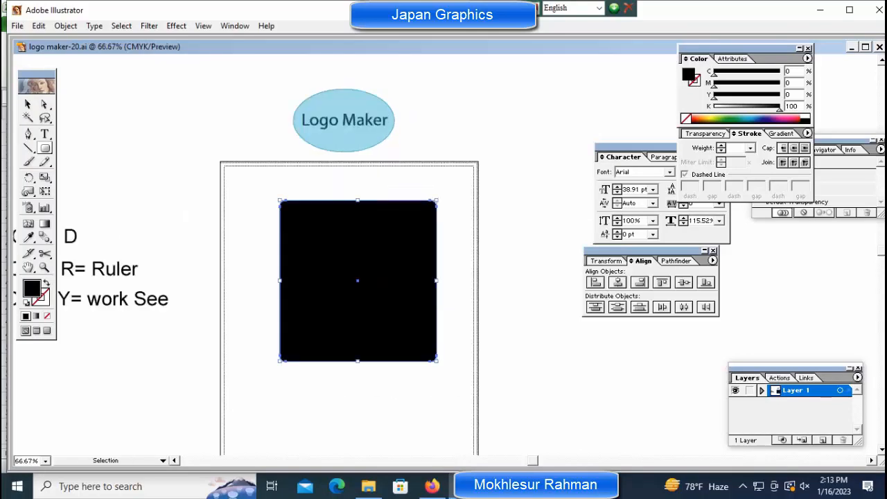
left_click(728, 121)
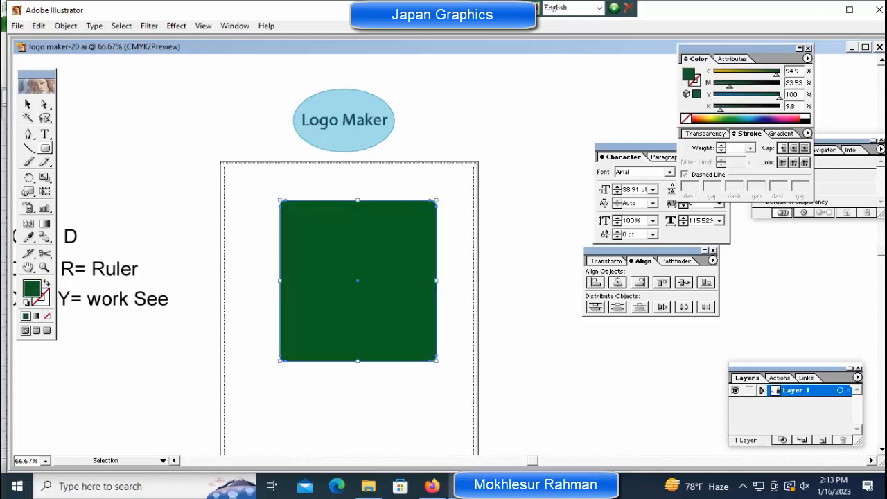
left_click_drag(280, 281, 271, 281)
left_click_drag(354, 201, 354, 191)
- Lock the green rectangle and bring the wheel motif, figure, accent and caption in front of it
key("ctrl+2")
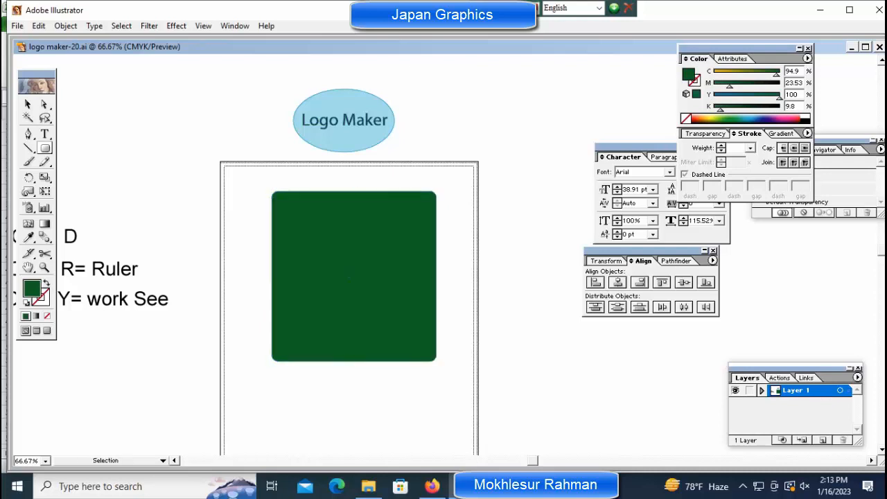
left_click_drag(247, 211, 472, 228)
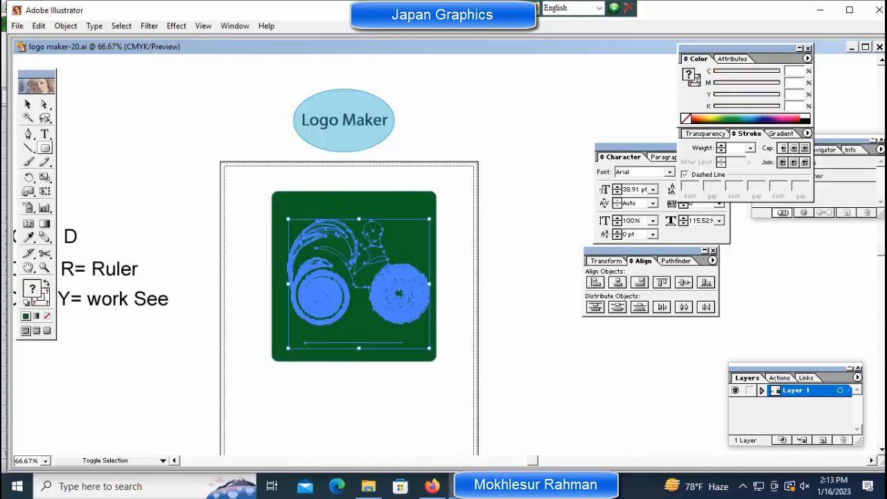
key("ctrl+shift+bracketright")
key("ctrl+shift+a")
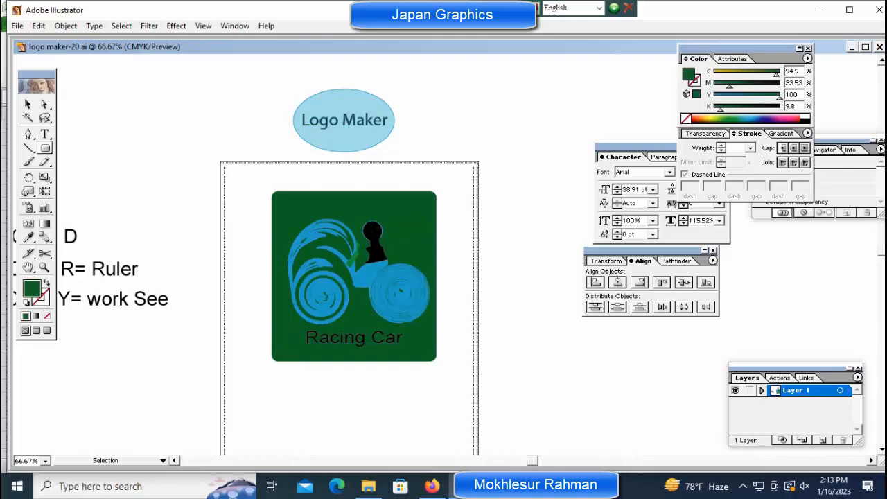
key("ctrl+1")
scroll(260, 210, "up", 1)
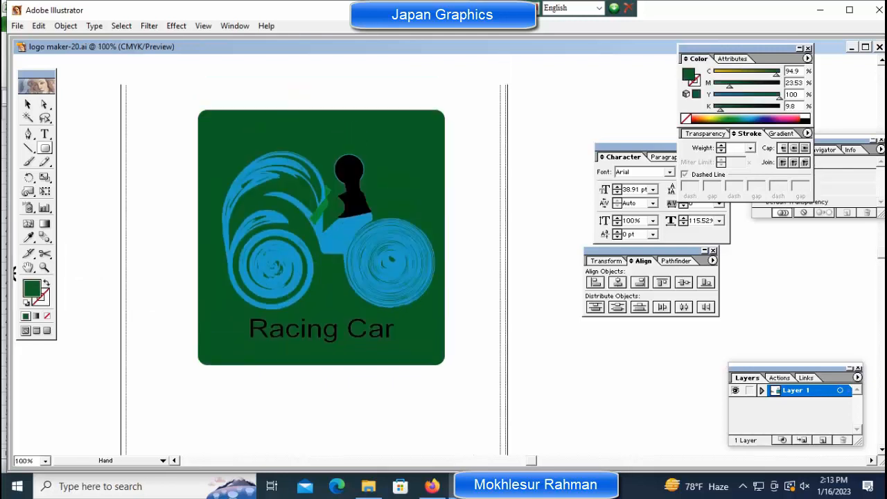
left_click_drag(260, 239, 230, 270)
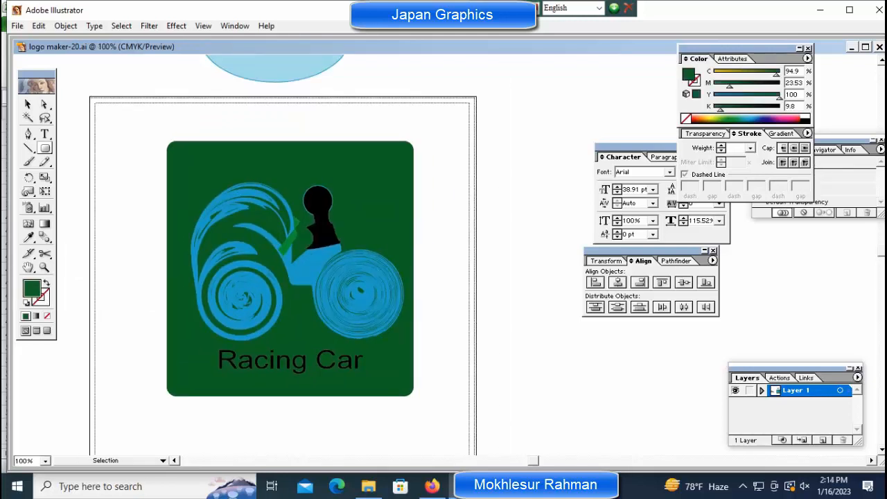
- Fill the background rectangle behind the logo with dark blue
left_click(290, 167, "ctrl")
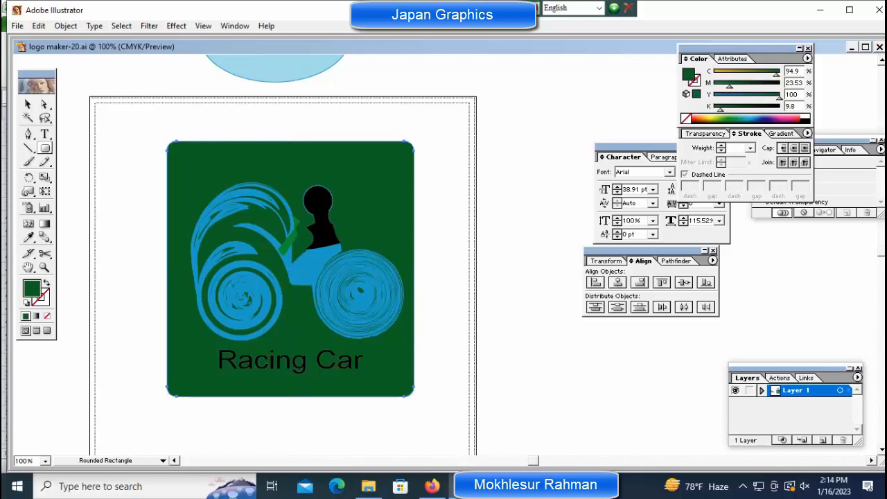
key("ctrl+minus")
key("ctrl+minus")
key("ctrl+minus")
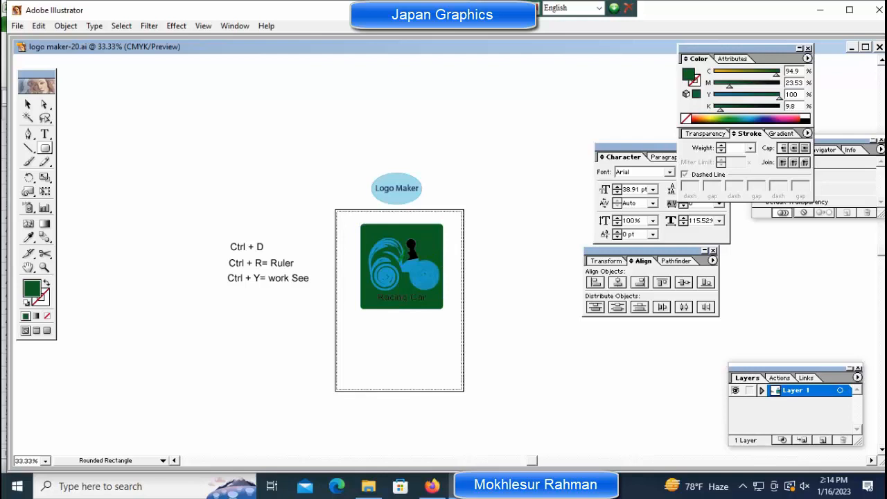
key("space")
left_click_drag(444, 277, 256, 277)
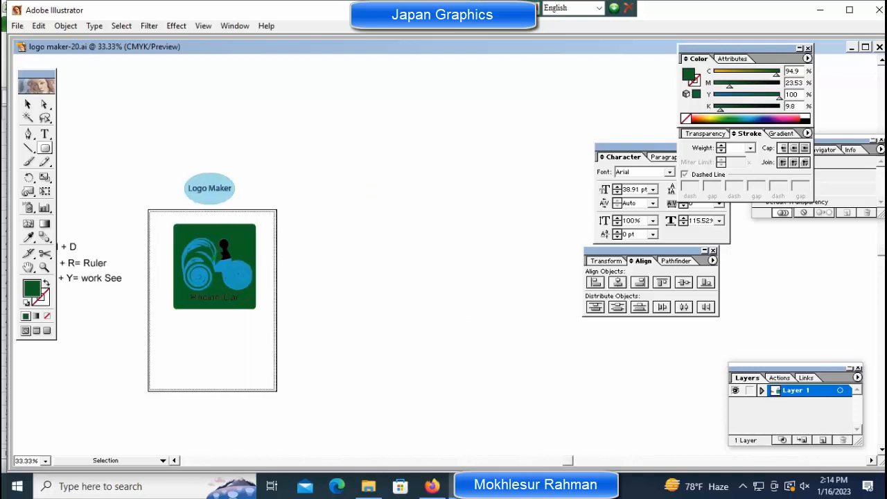
key("ctrl+plus")
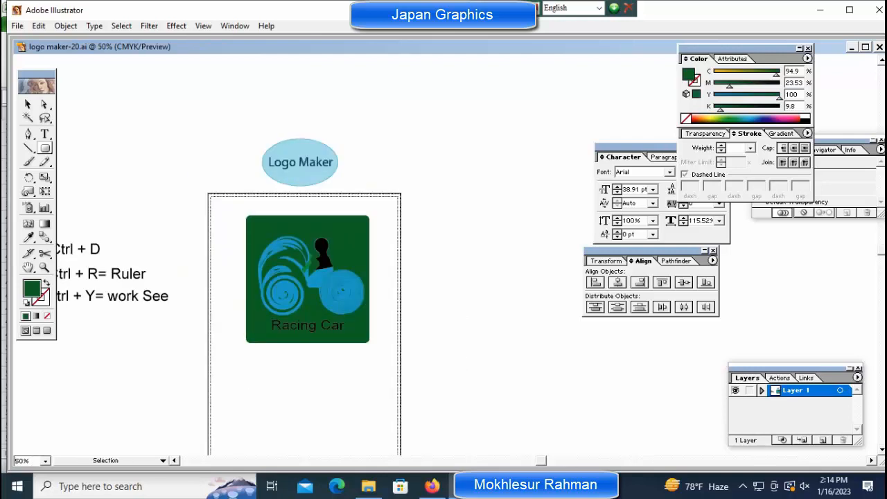
left_click(307, 226, "ctrl")
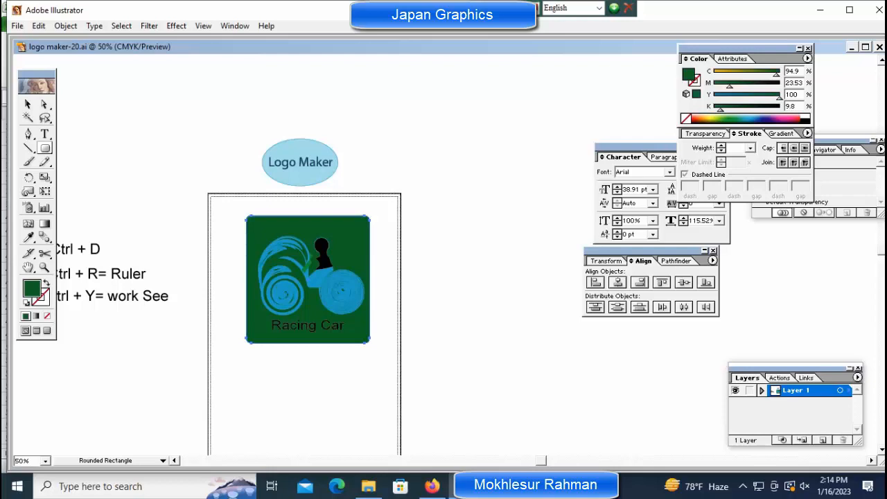
left_click(764, 118)
key("ctrl+shift+a")
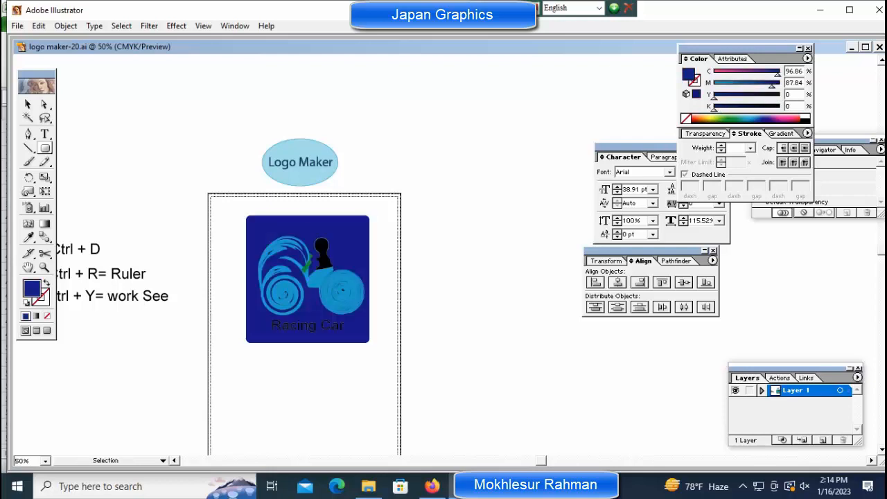
- Fill the background rectangle with olive yellow
left_click(307, 225, "ctrl")
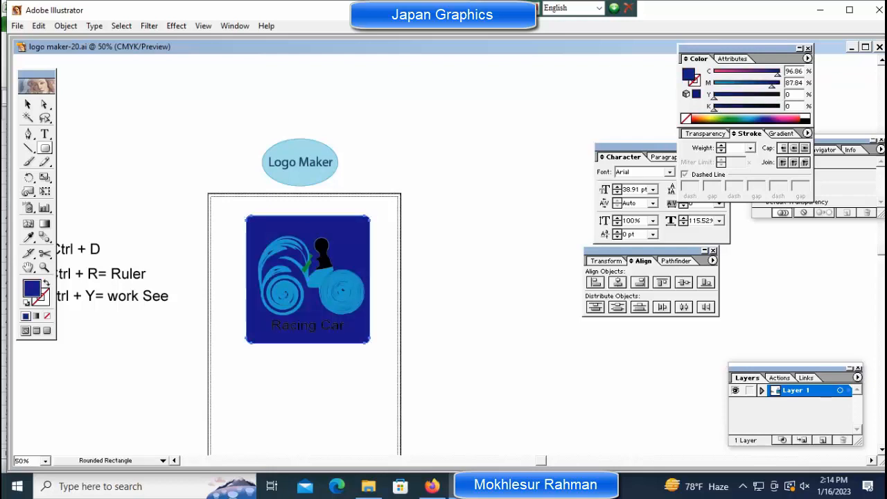
left_click(710, 119)
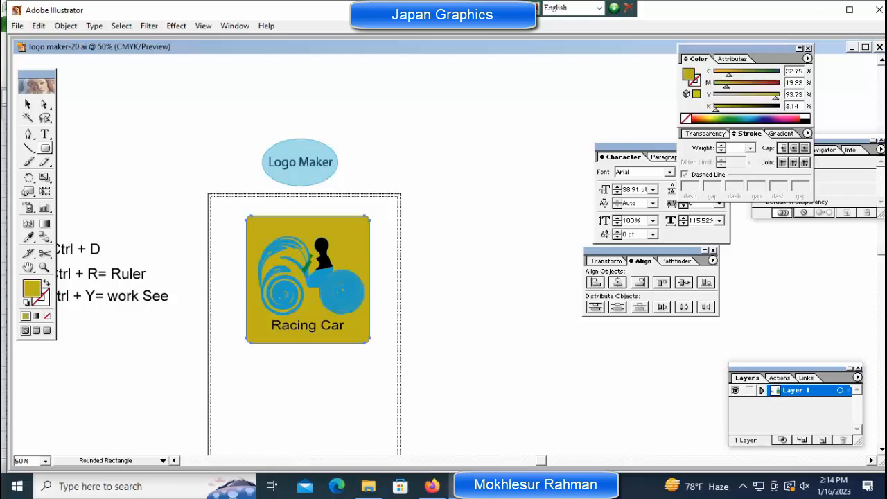
key("ctrl+shift+a")
- Fill the twirled motif with the two wheels in pink, leaving its blue stroke
key("ctrl+space")
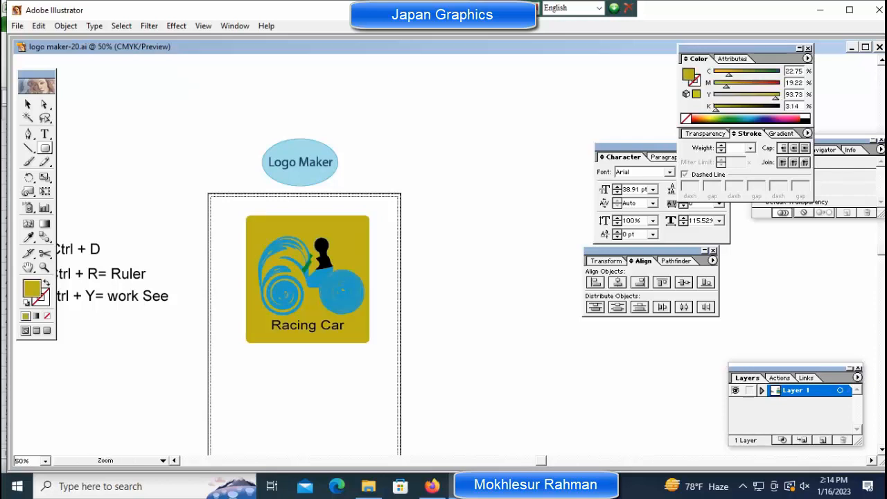
left_click(343, 286, "ctrl")
left_click_drag(342, 286, 280, 286)
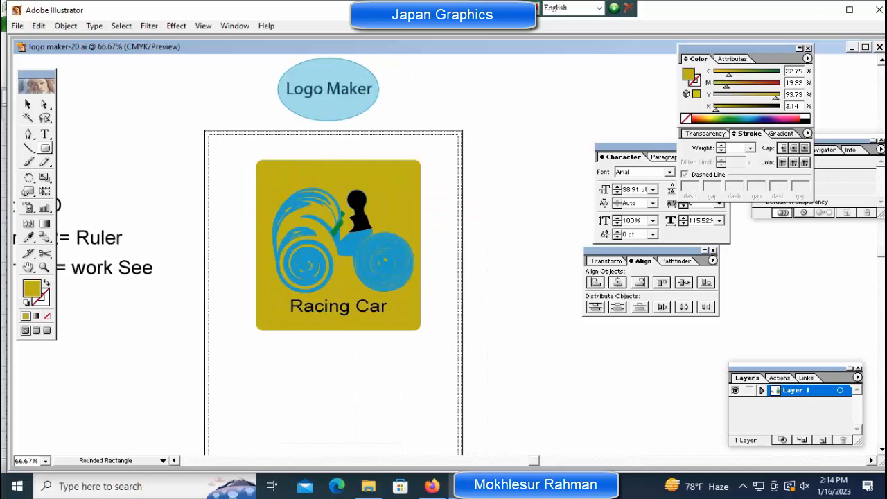
left_click(384, 260, "ctrl")
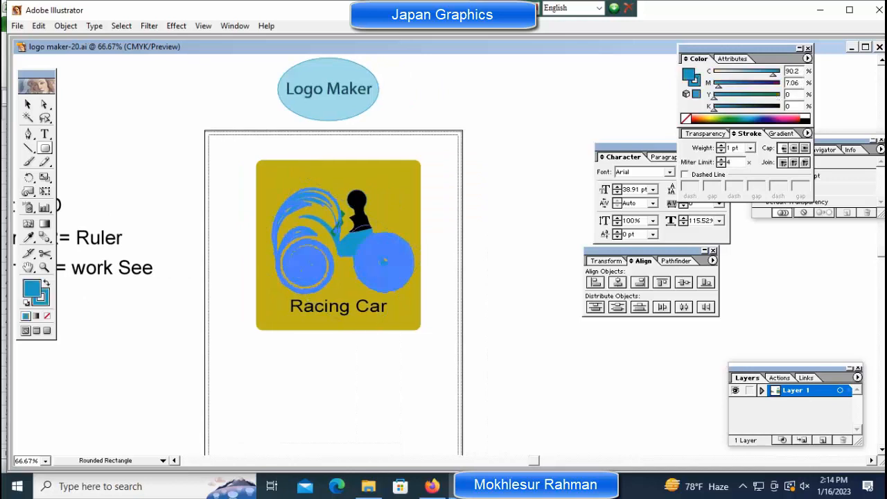
left_click(791, 119)
key("ctrl+shift+a")
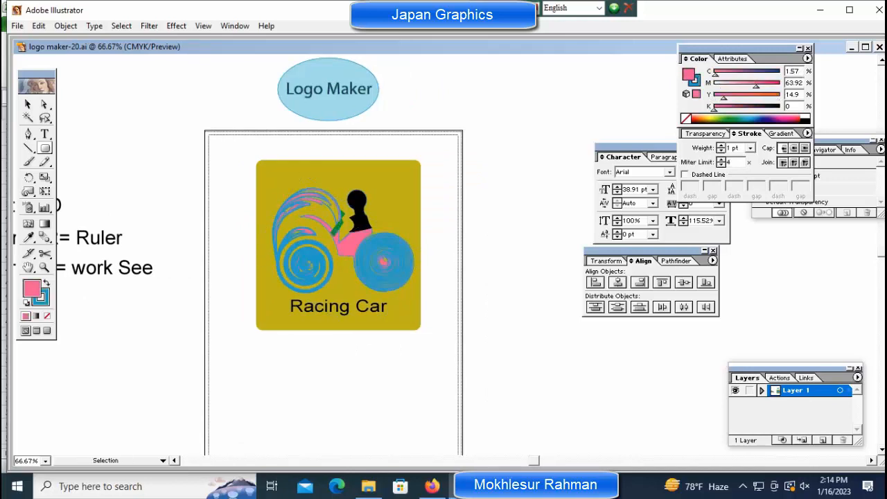
- Try a dark purple fill on the twirled wheel motif, and undo that fill change
left_click(384, 261, "ctrl")
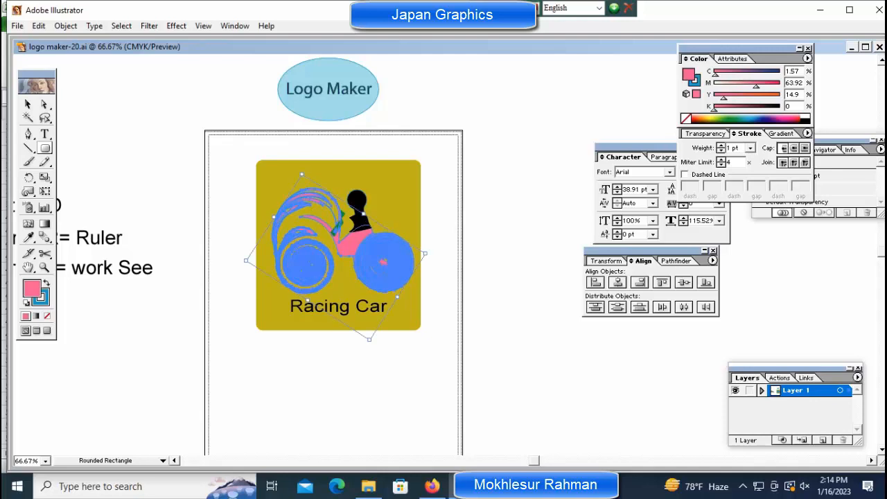
left_click(770, 122)
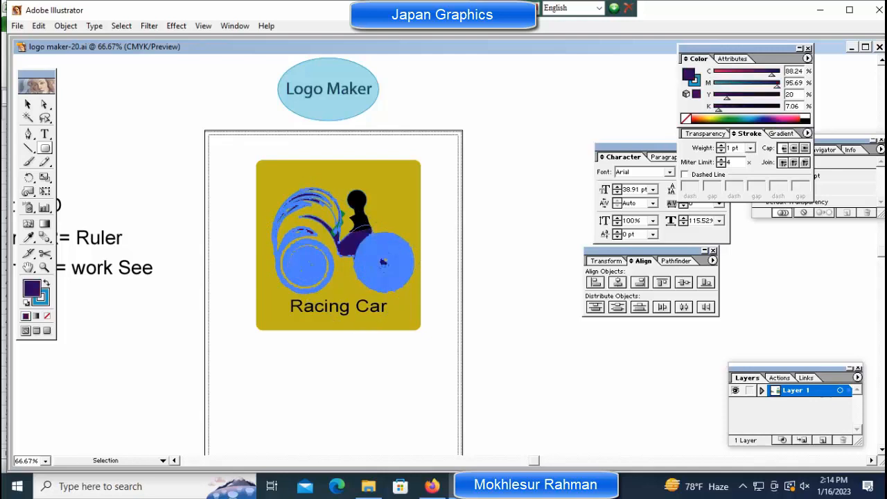
left_click(251, 255, "ctrl")
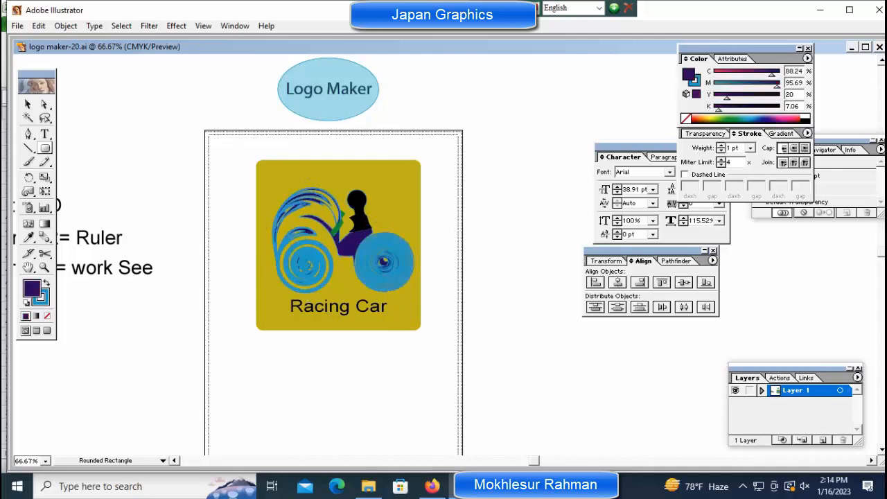
key("ctrl+z")
key("ctrl+shift+a")
- Nudge the "Racing Car" caption down slightly to leave more space below the wheels
key("ctrl+space")
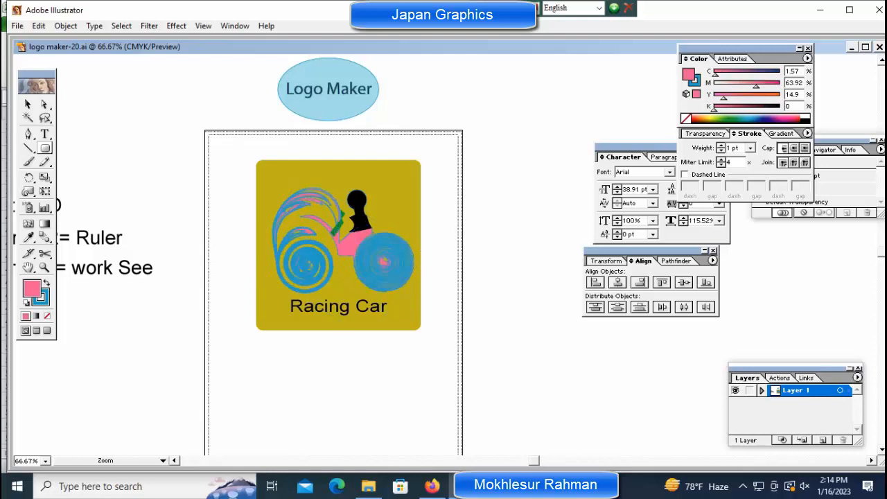
left_click(453, 245, "ctrl")
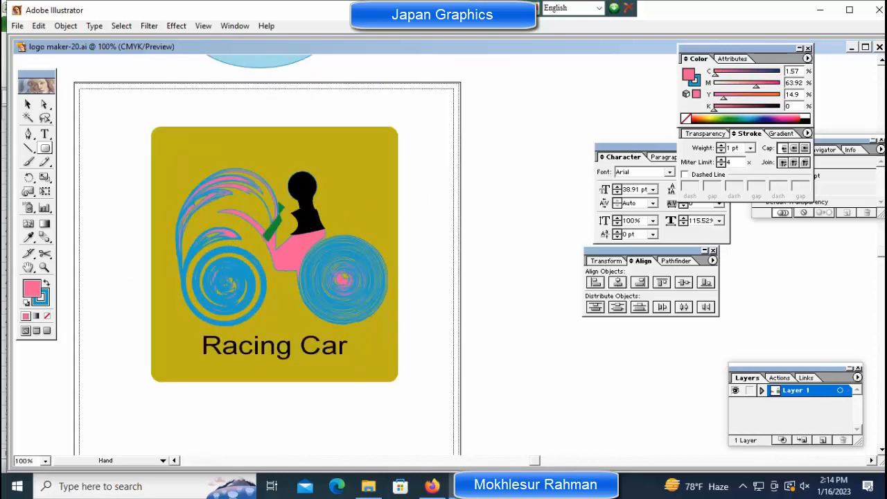
left_click_drag(274, 253, 289, 176)
left_click(288, 269, "ctrl")
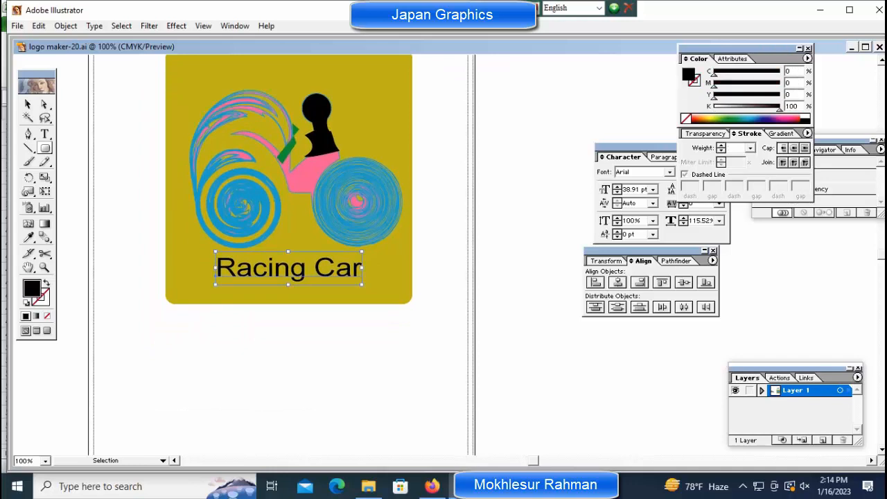
key("Down")
key("Down")
key("Down")
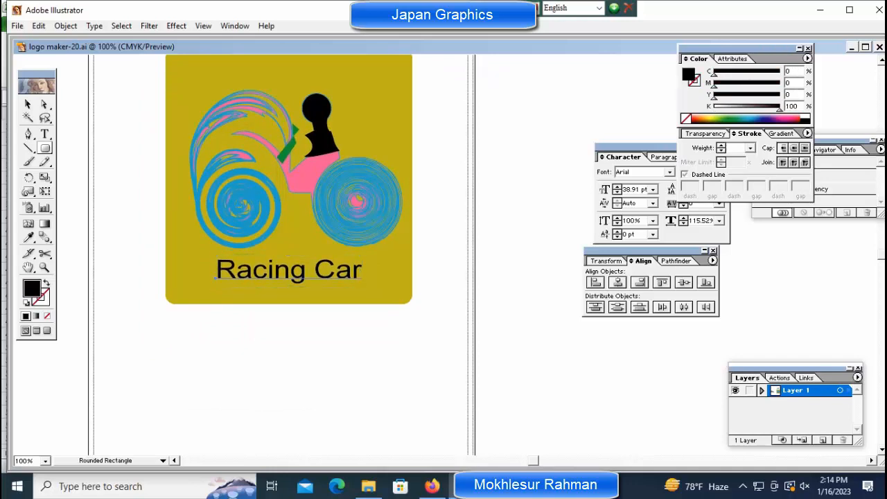
- Fill the "Racing Car" caption with crimson pink
left_click(794, 118)
key("ctrl+shift+a")
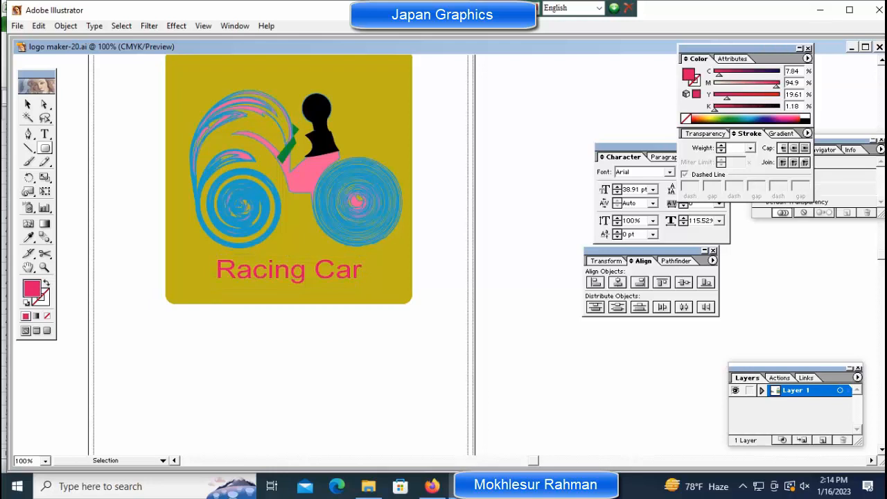
key("space")
left_click_drag(288, 178, 336, 272)
key("ctrl+space")
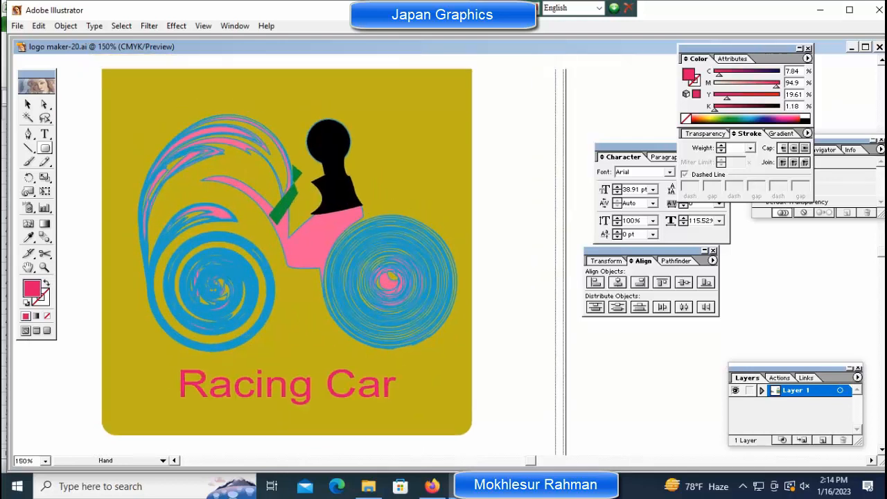